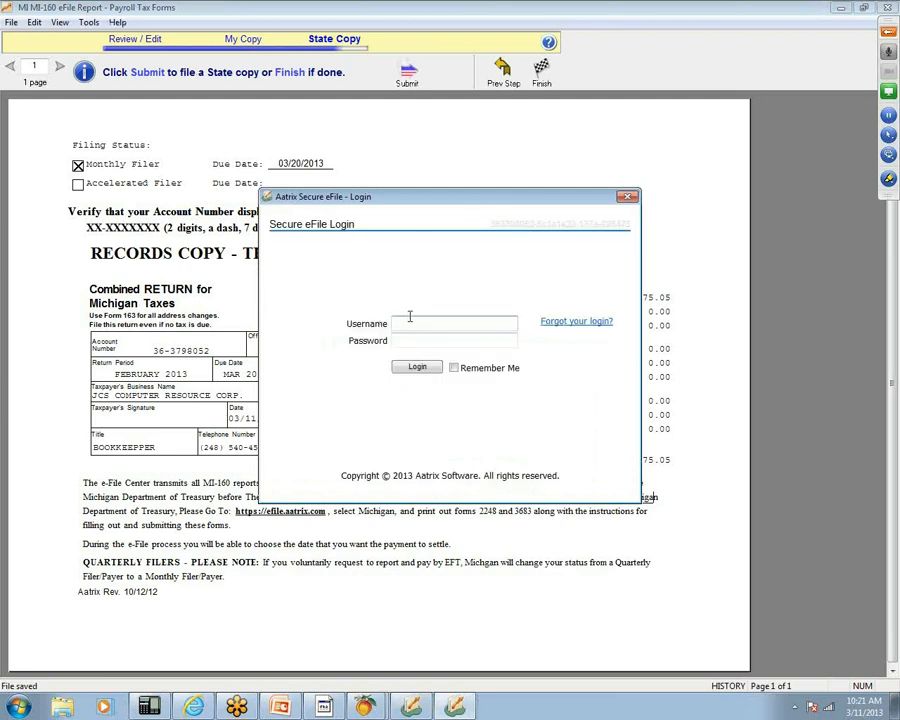
# - Log in to Aatrix e-file with the account username and password, Remember Me ticked, past enrollment info
pyautogui.press('Tab')
pyautogui.write('•••••••••••••')
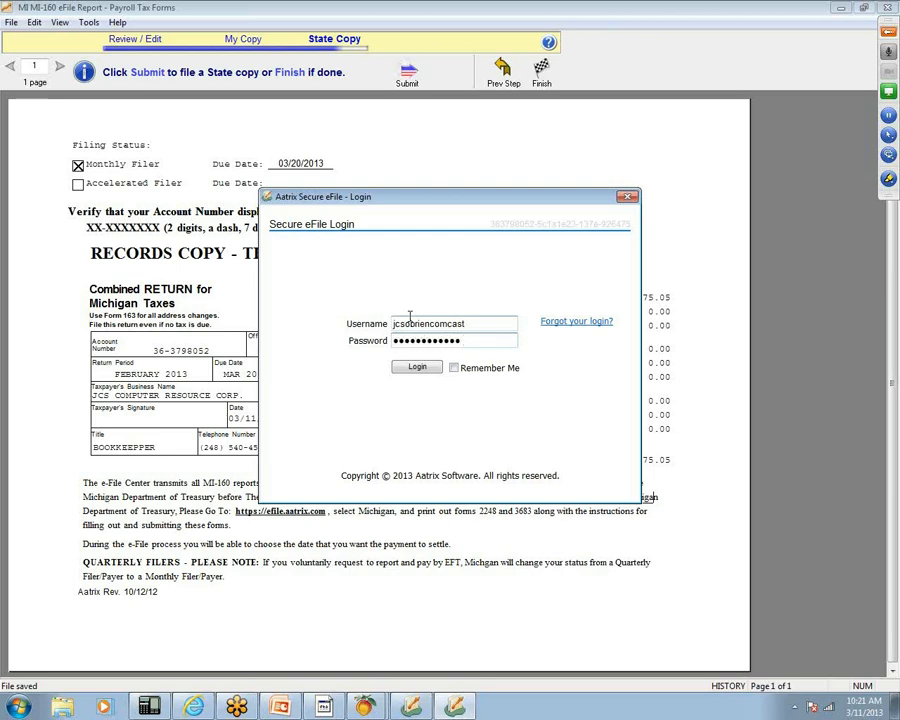
pyautogui.click(454, 368)
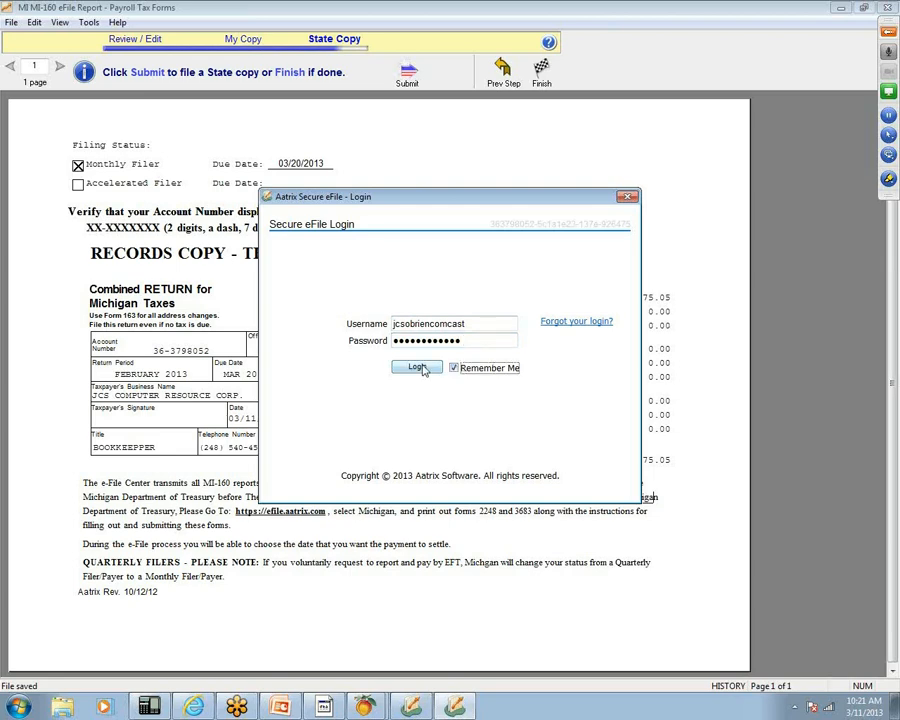
pyautogui.click(416, 367)
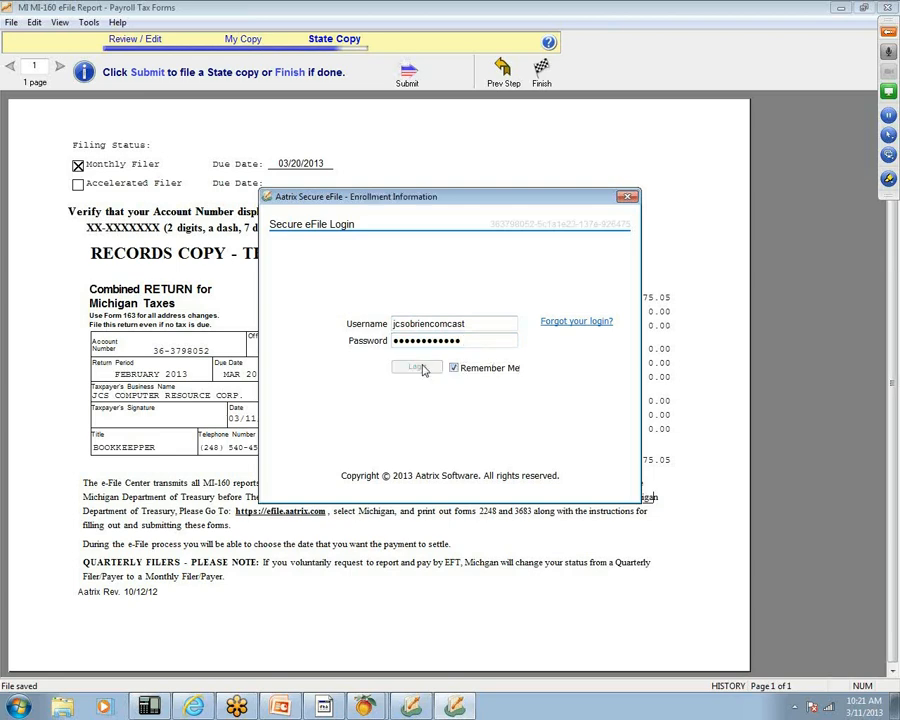
pyautogui.click(603, 482)
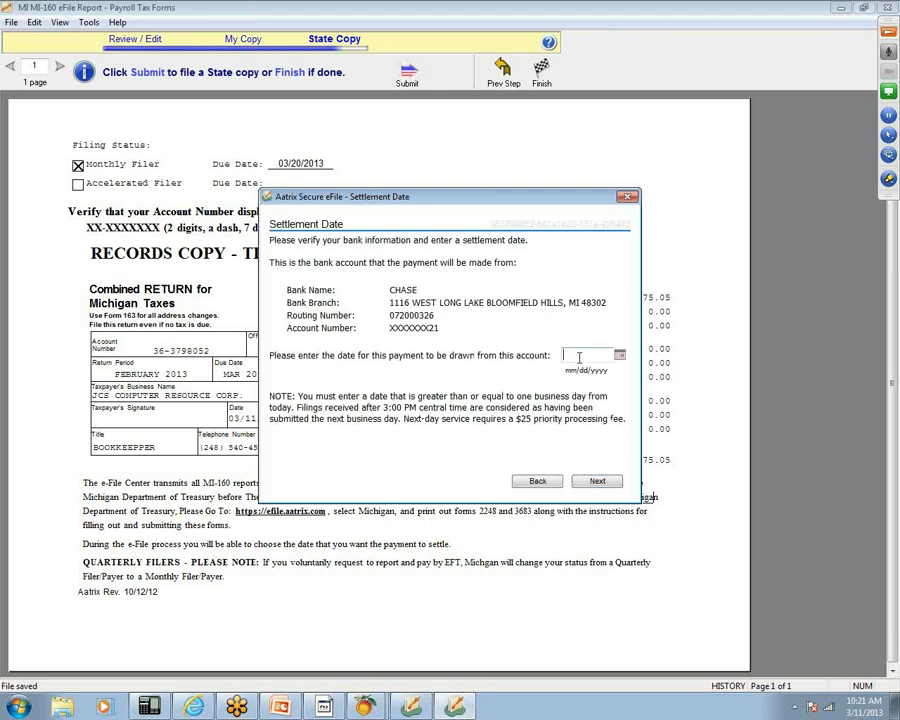
# - Enter 03/15/2013 as the MI-160 settlement date, accept the pricing, and upload the filing
pyautogui.write('03/15/2013')
pyautogui.click(599, 483)
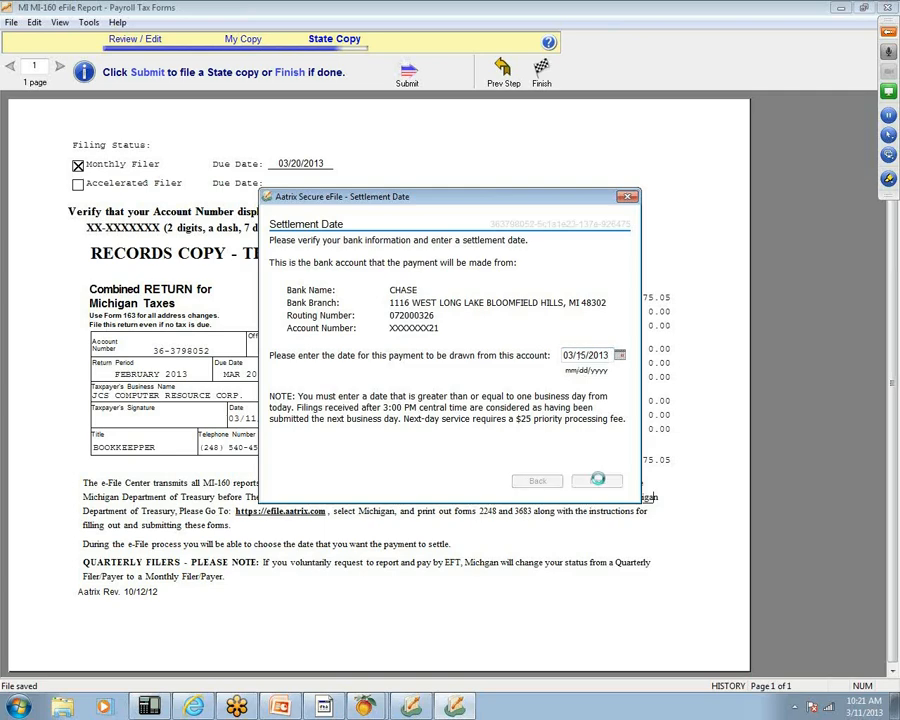
pyautogui.click(598, 482)
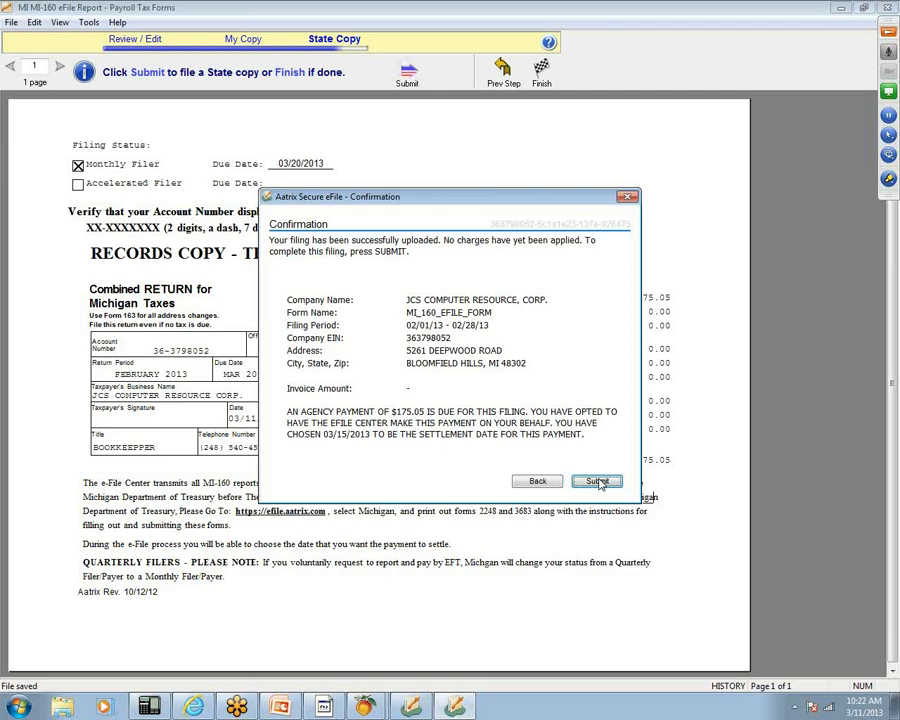
pyautogui.click(597, 482)
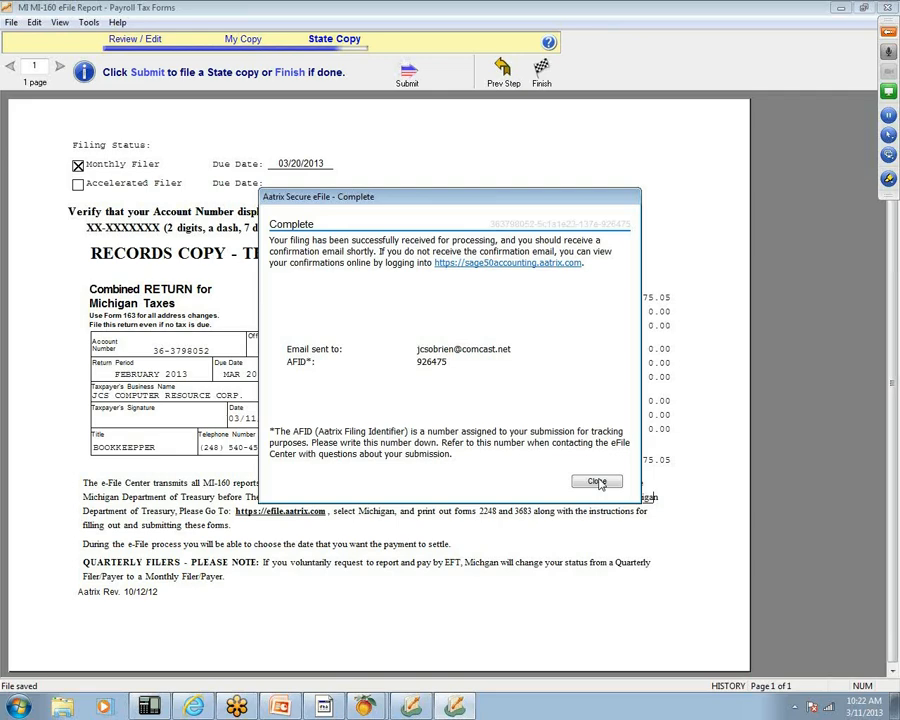
# - Submit the MI-160 filing from the Confirmation page
pyautogui.click(597, 482)
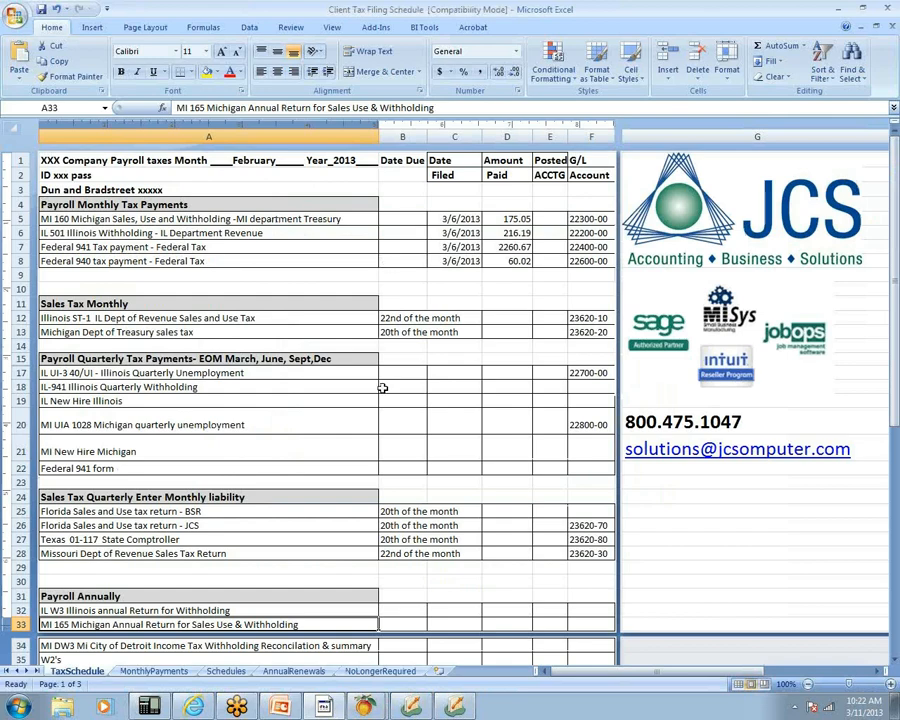
# - Close the MI-160 completion notice and bring Peachtree's Select a Report or Form window forward
pyautogui.click(412, 707)
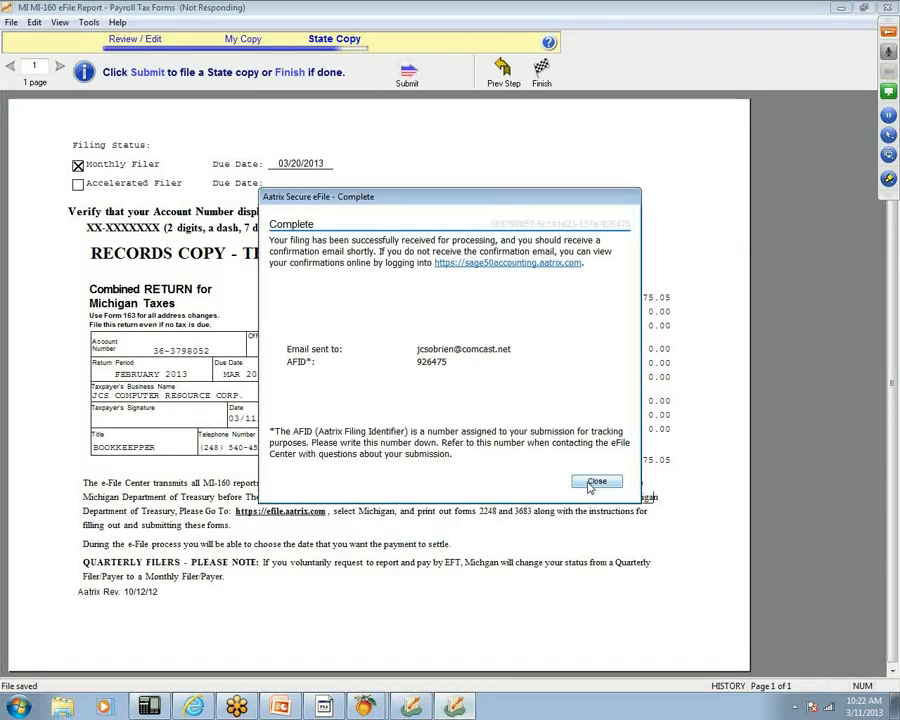
pyautogui.click(590, 485)
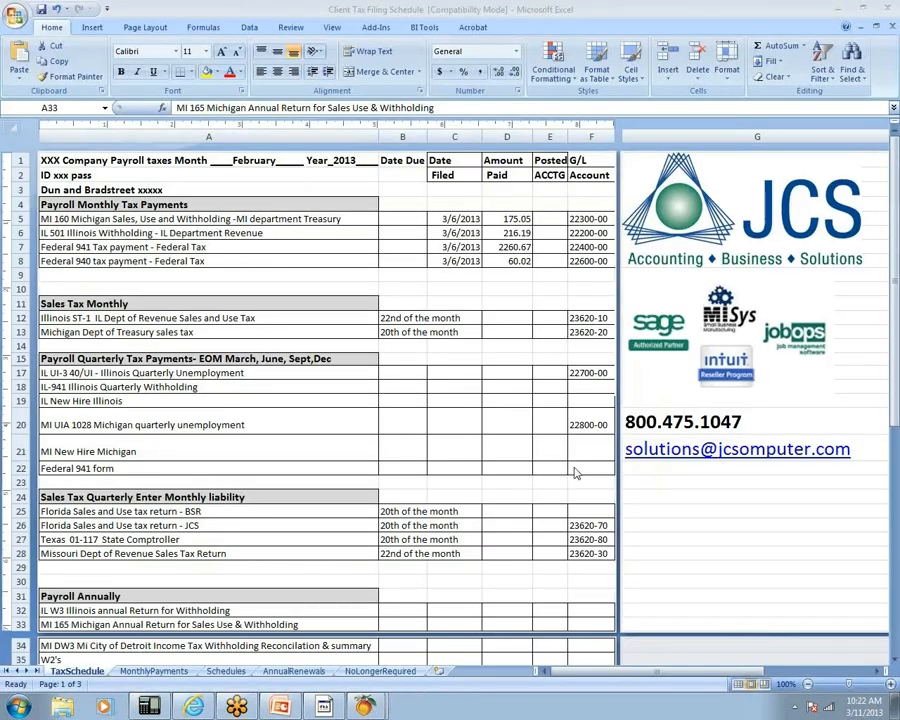
pyautogui.click(366, 707)
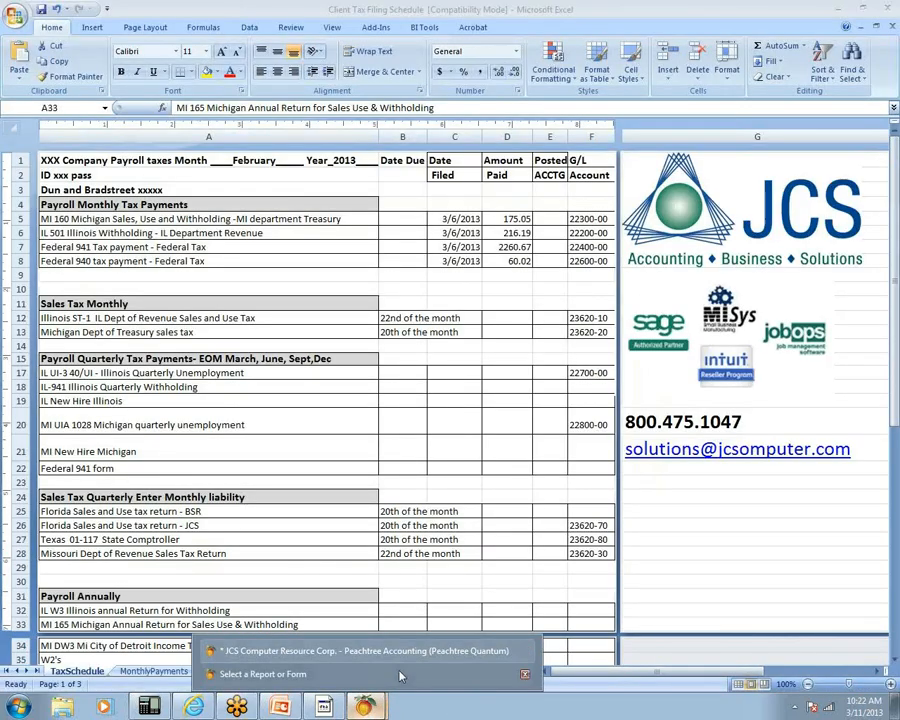
pyautogui.click(395, 674)
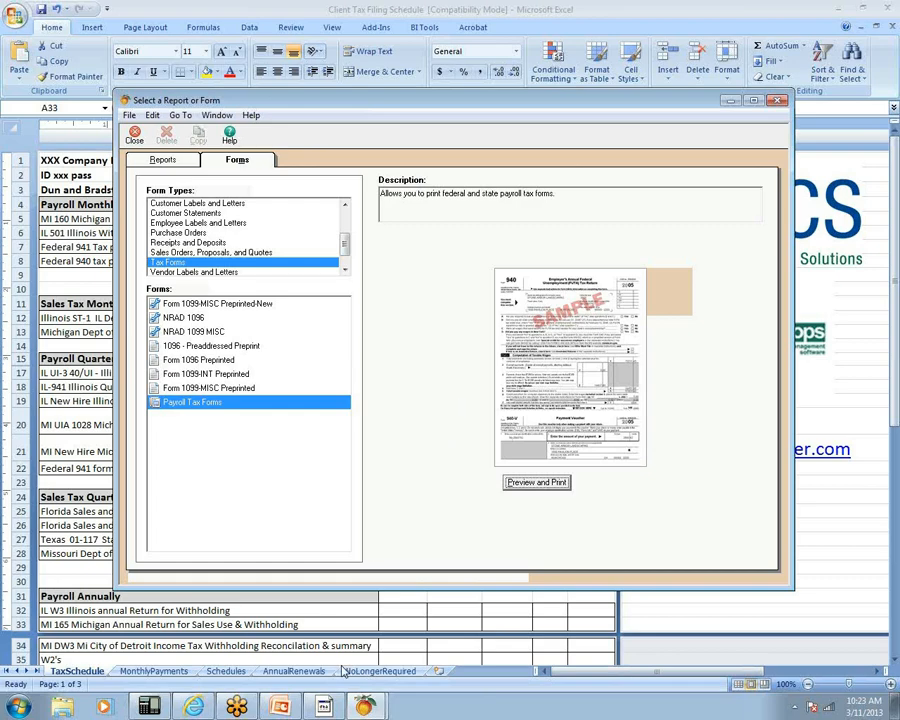
# - Create a new State form for Illinois, IL-501 Report, Monthly, February 2013
pyautogui.click(553, 485)
pyautogui.click(276, 272)
pyautogui.click(344, 271)
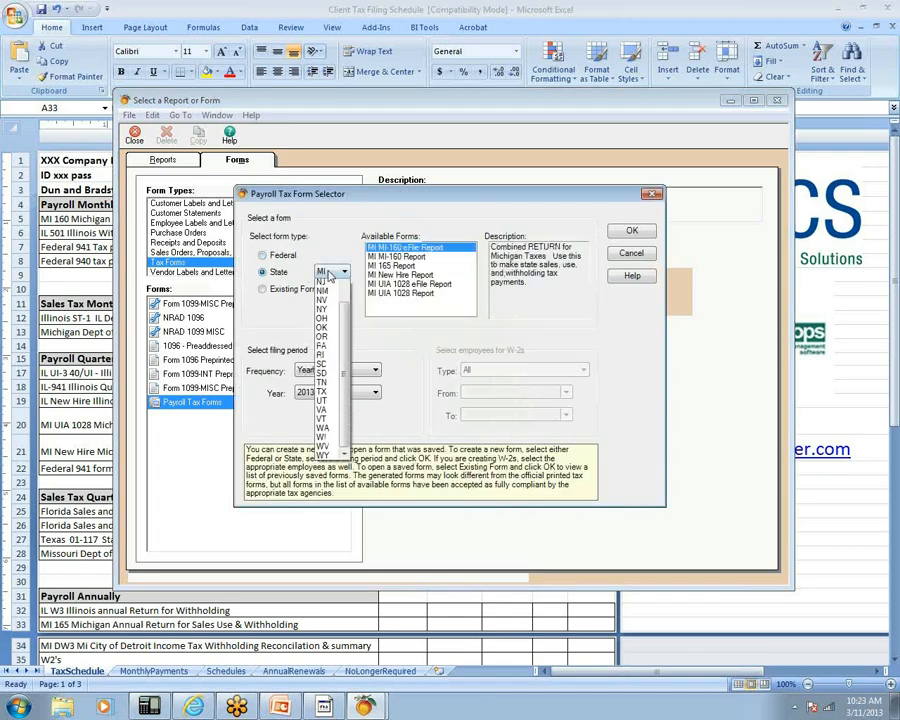
pyautogui.click(345, 285)
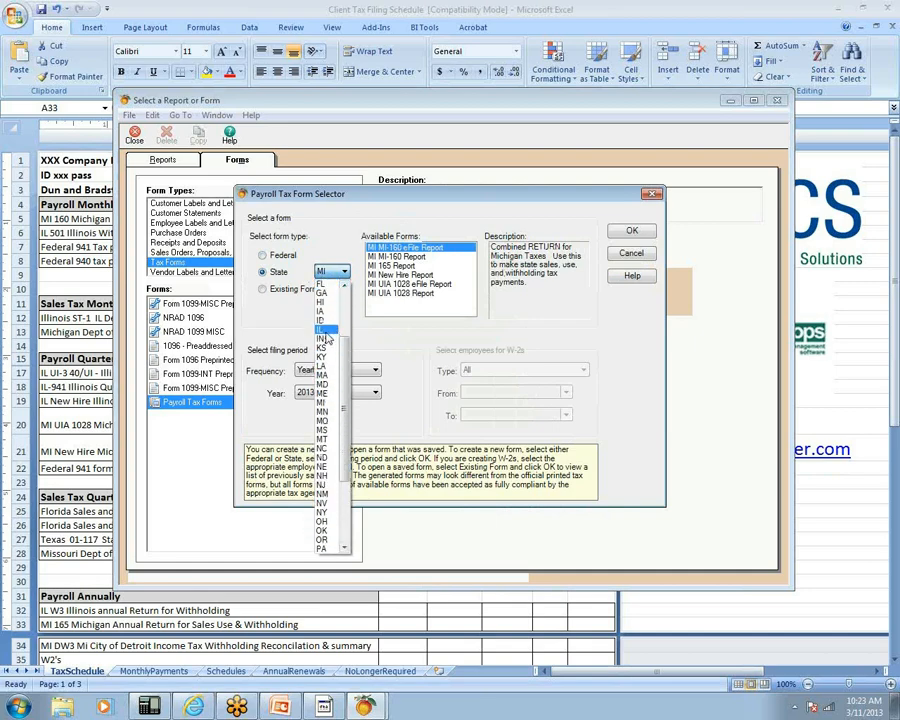
pyautogui.click(323, 330)
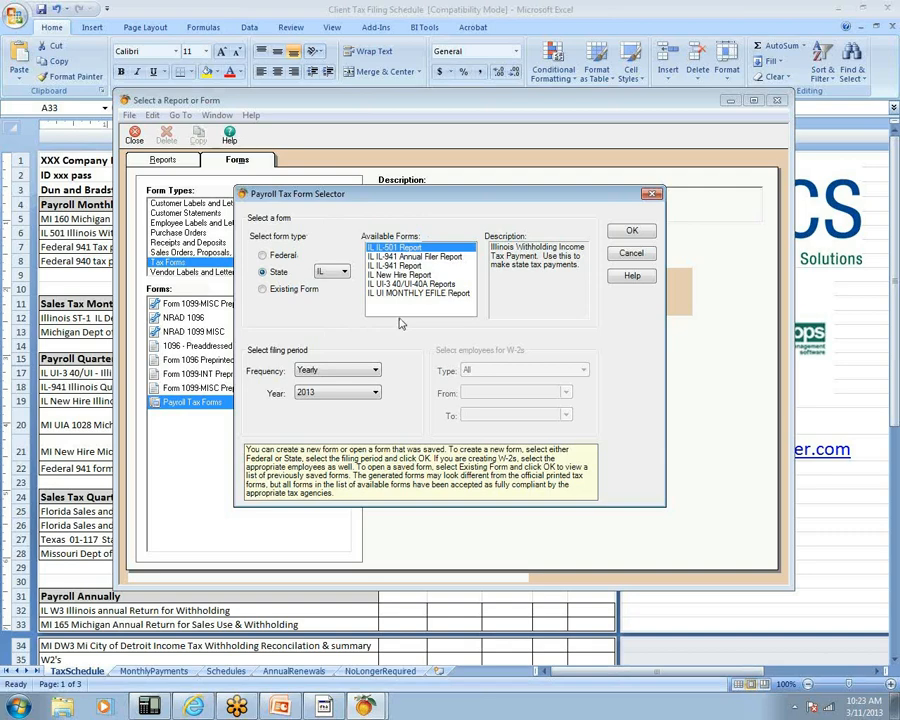
pyautogui.click(368, 372)
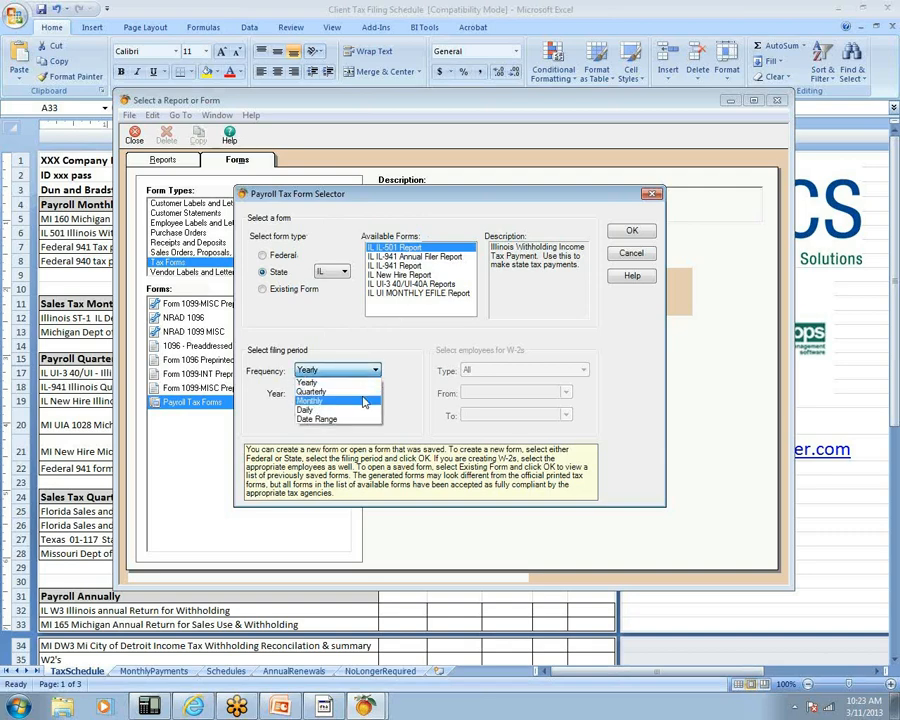
pyautogui.click(365, 401)
pyautogui.click(365, 418)
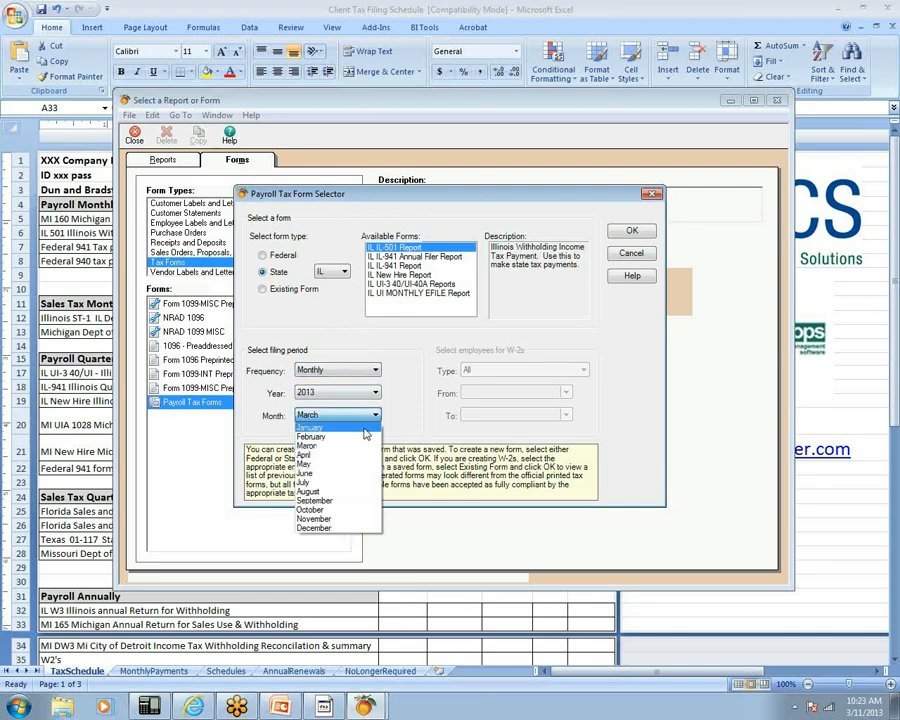
pyautogui.click(366, 437)
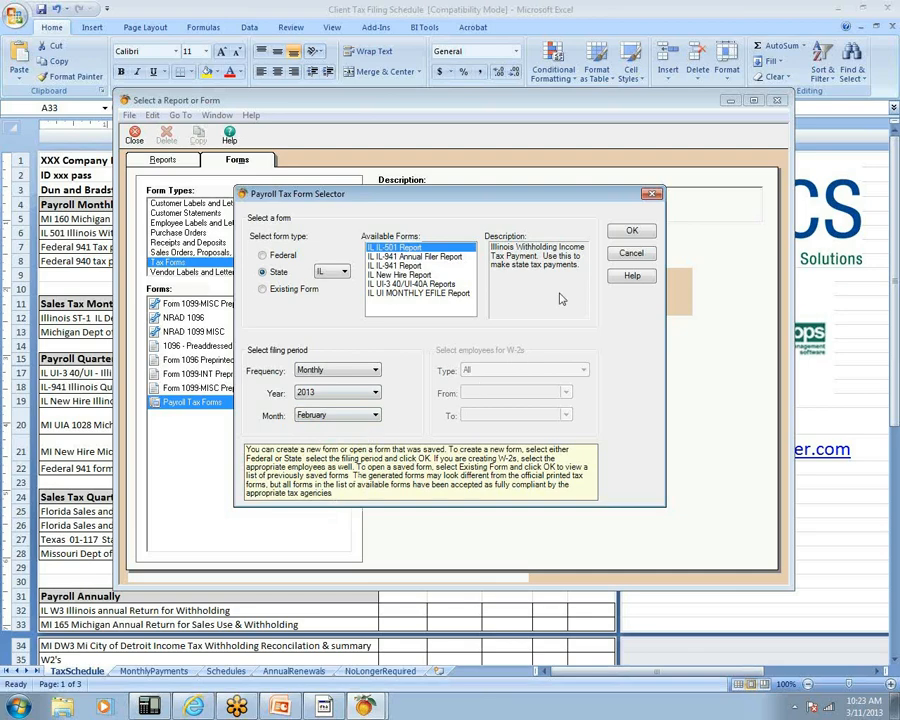
pyautogui.click(629, 231)
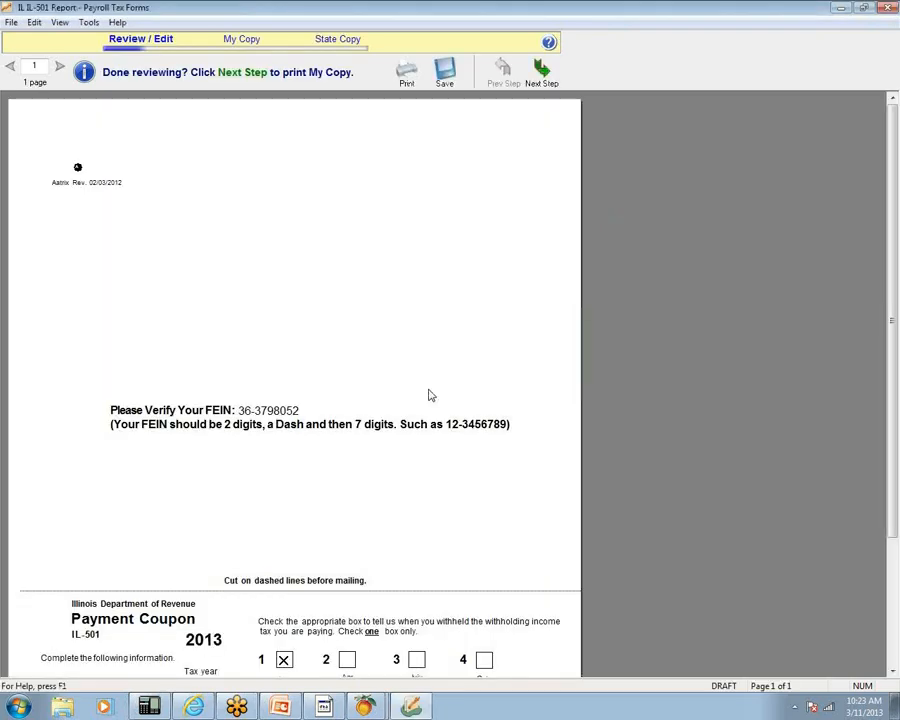
# - Print the IL-501 employer copy, agree to save the report, and advance to the State Copy
pyautogui.click(406, 70)
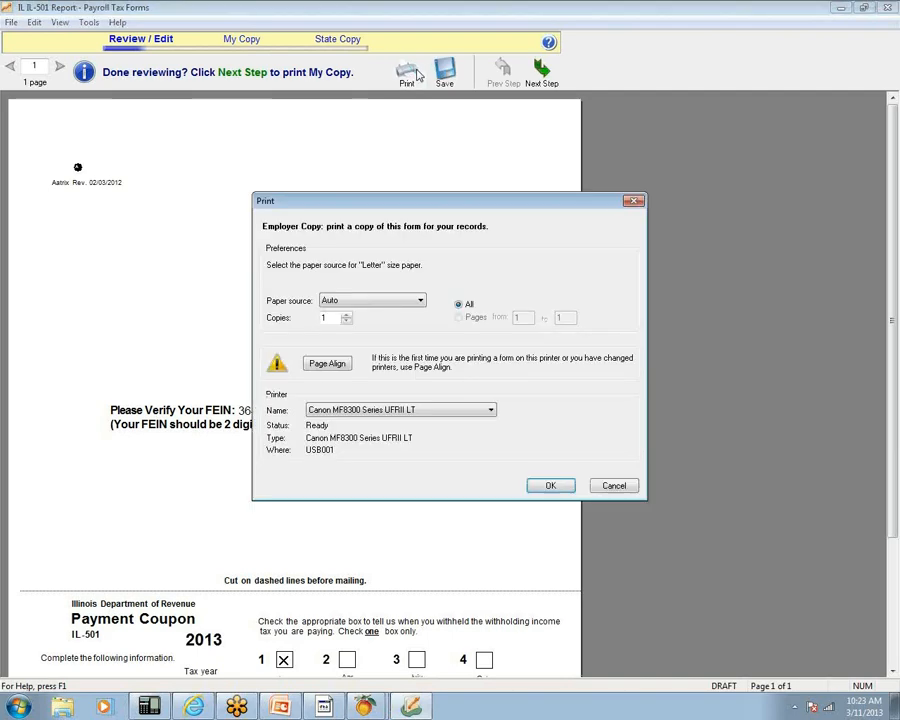
pyautogui.click(550, 485)
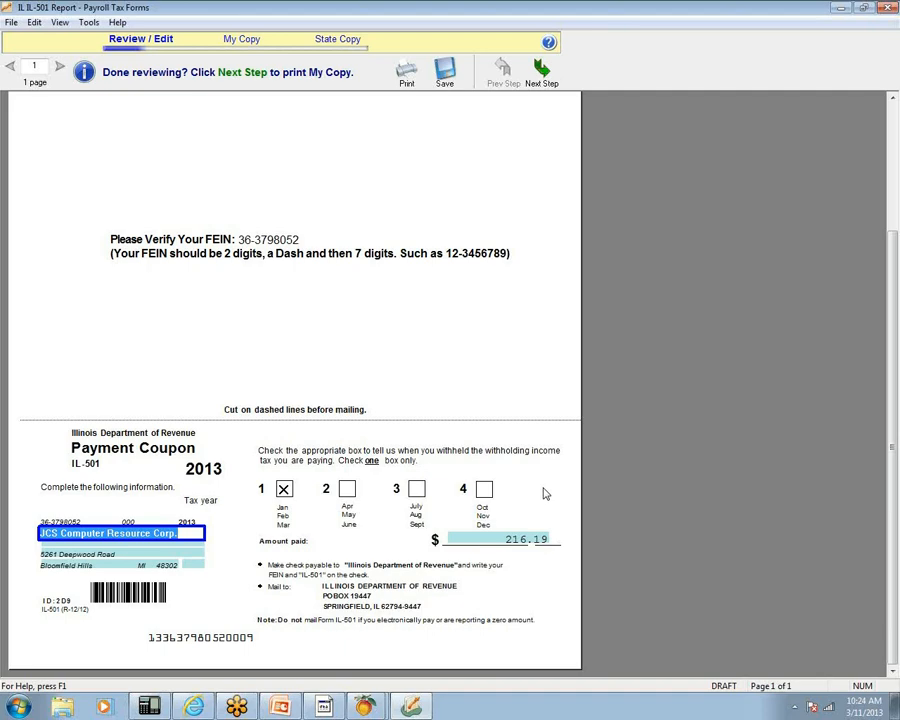
pyautogui.click(537, 80)
pyautogui.click(428, 452)
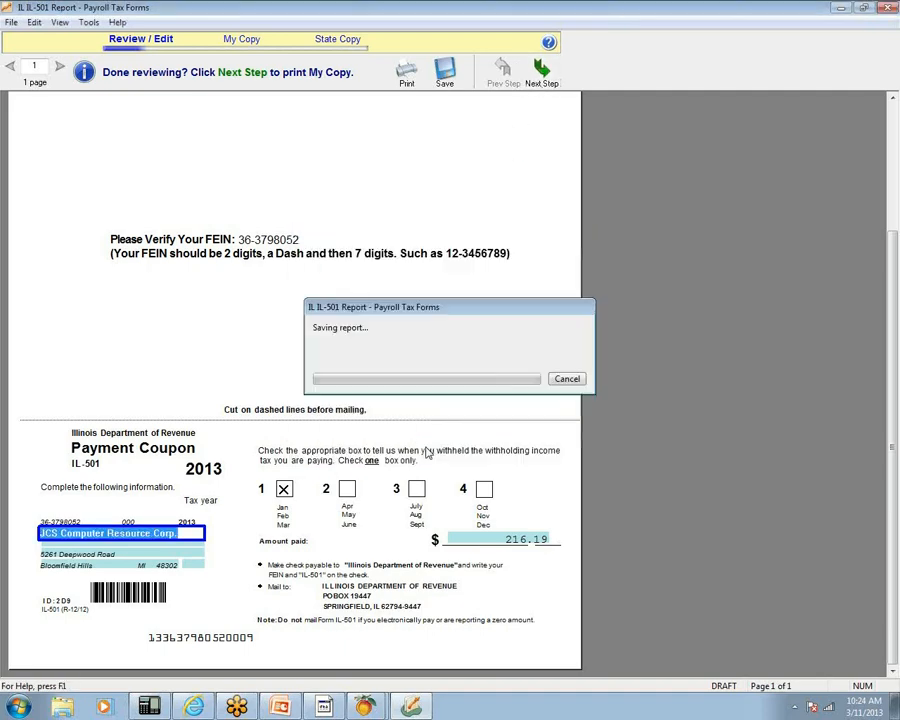
pyautogui.click(541, 80)
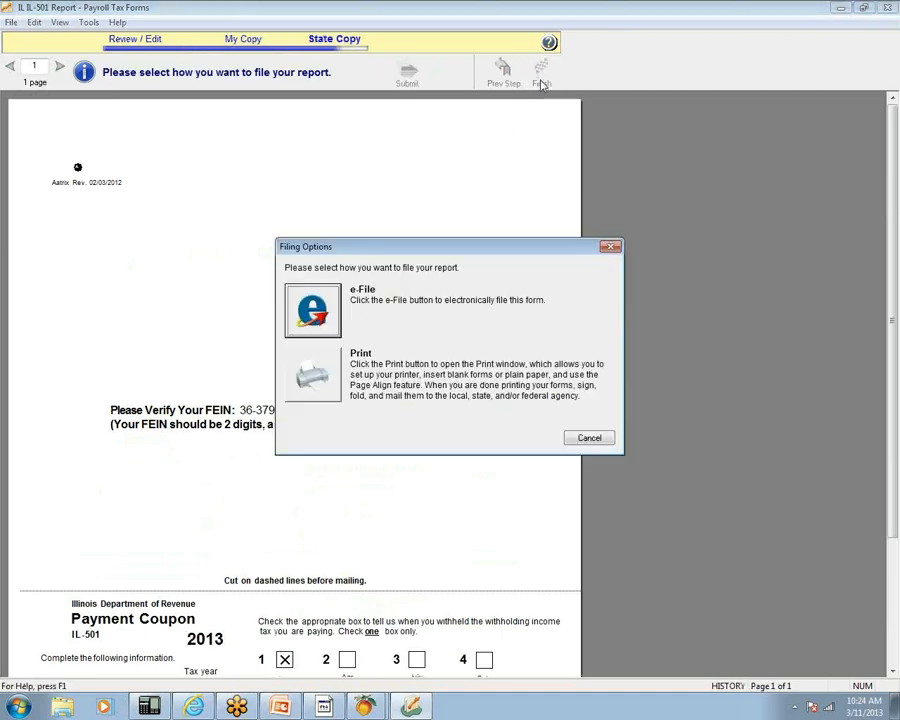
# - Choose e-File for the IL-501, log in with the password, and set settlement date 3/15/2013
pyautogui.click(312, 311)
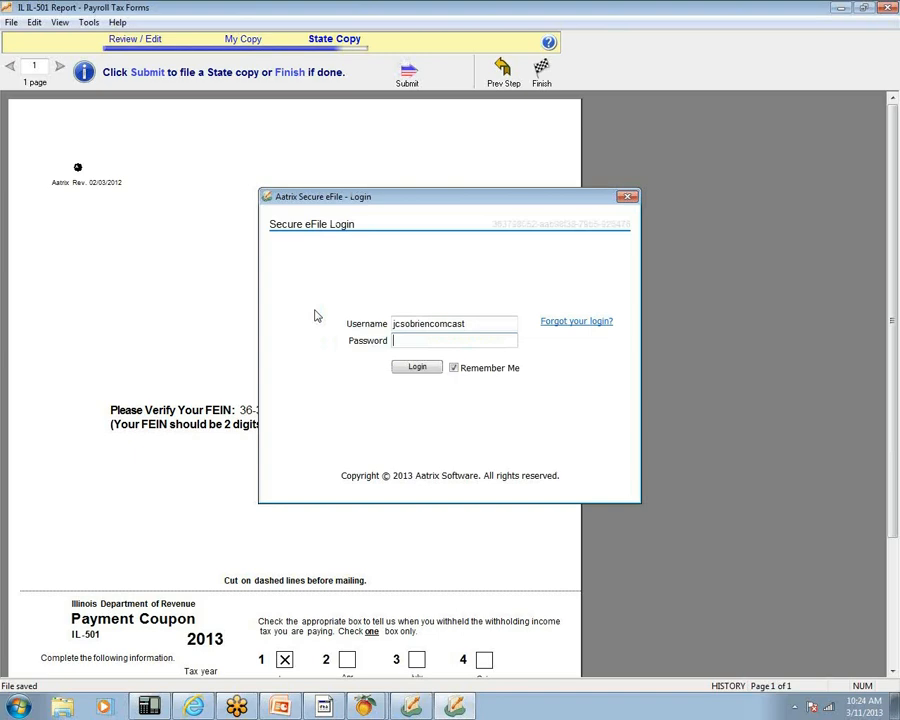
pyautogui.write('*************')
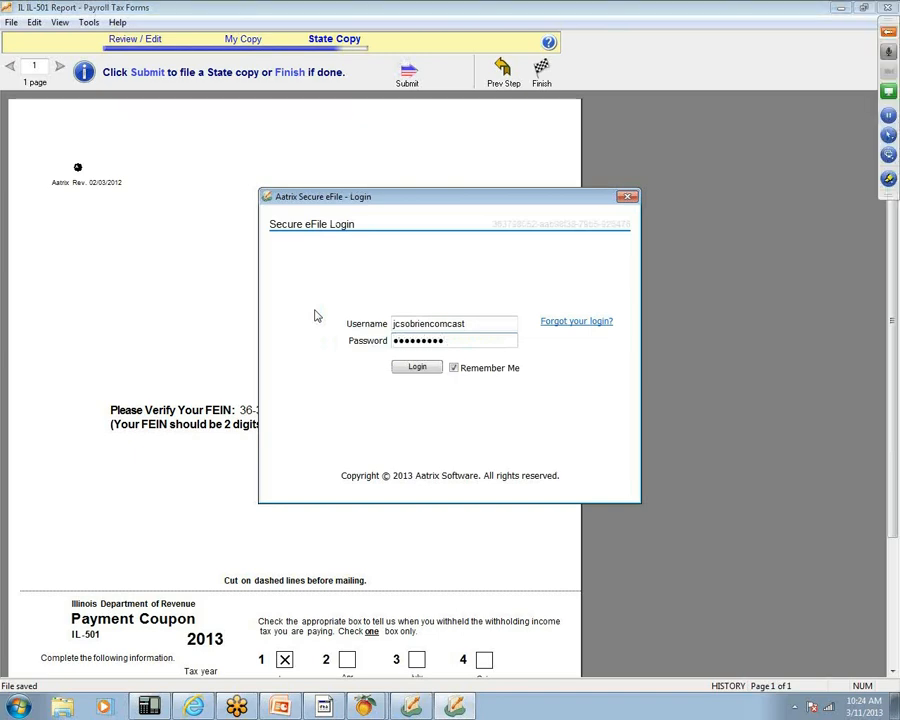
pyautogui.click(411, 366)
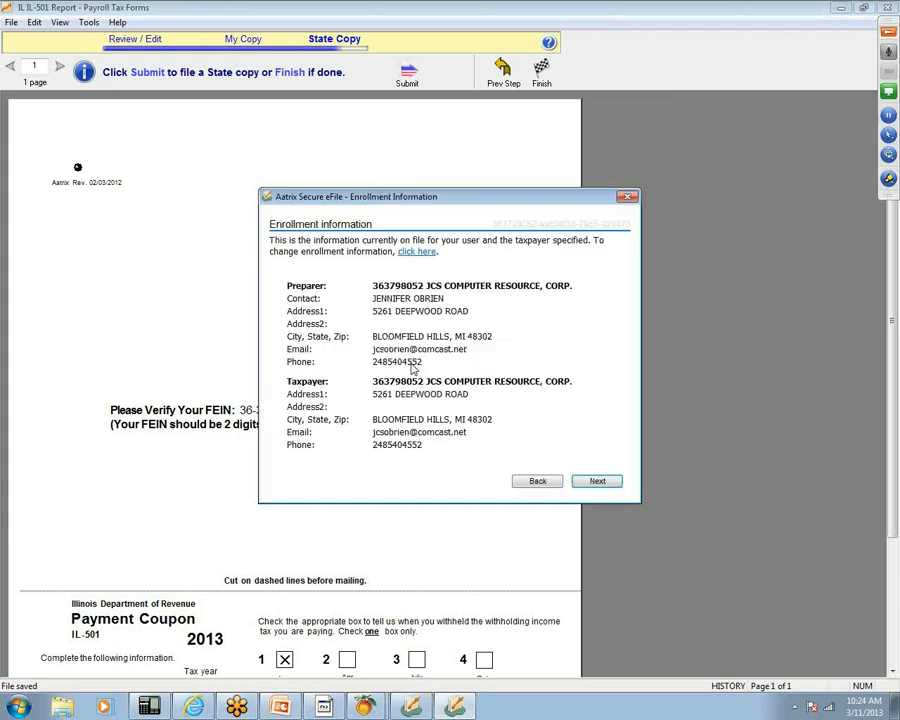
pyautogui.click(605, 483)
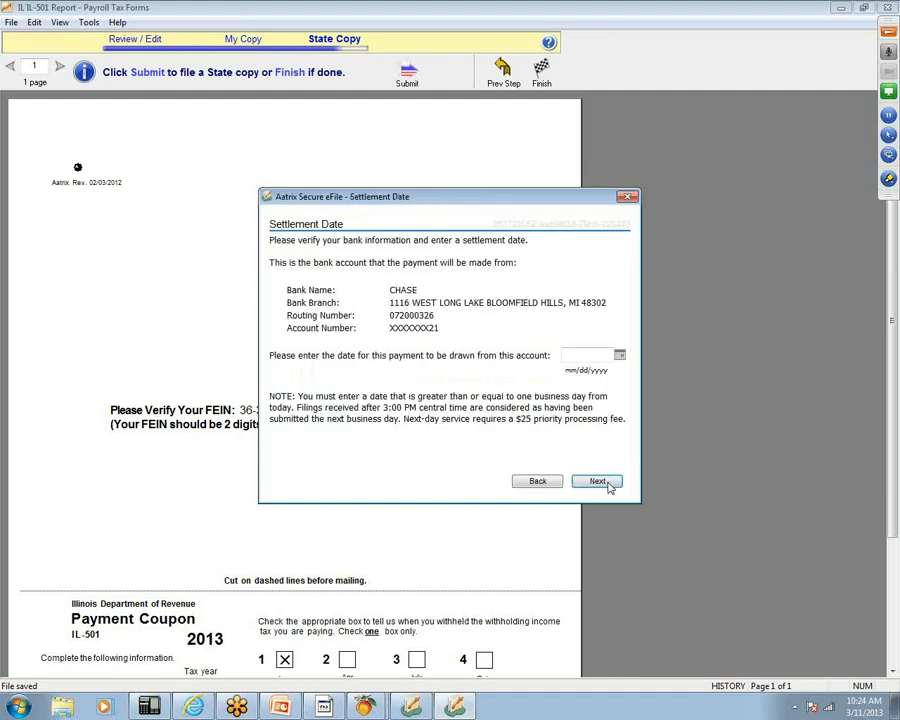
pyautogui.write('3/15/2013')
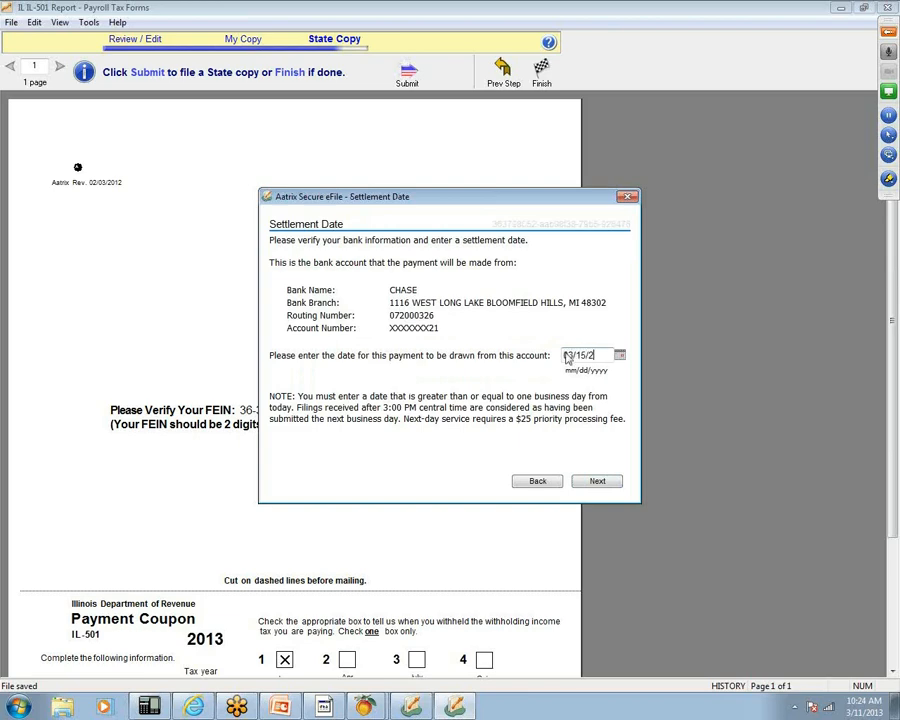
pyautogui.click(597, 481)
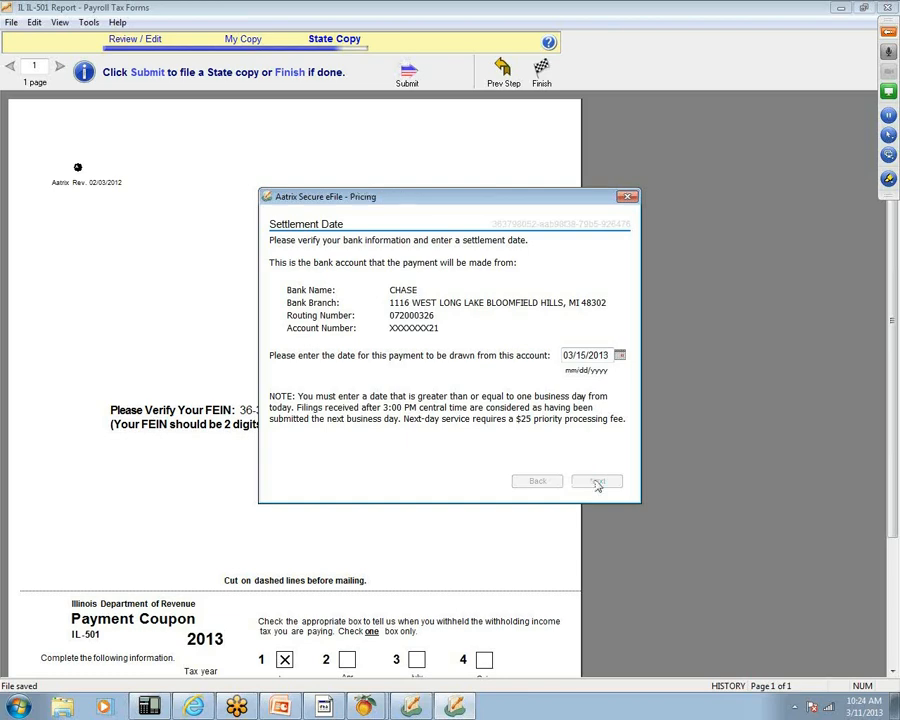
# - Accept the pricing, submit the $216.19 IL-501 filing, and close the Complete dialog
pyautogui.click(597, 481)
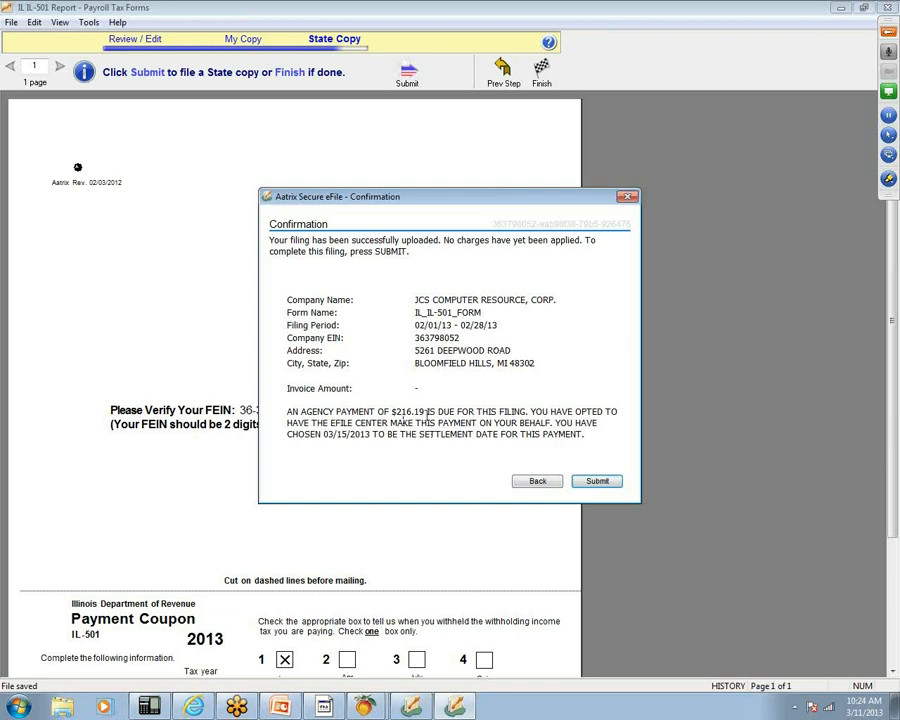
pyautogui.click(604, 482)
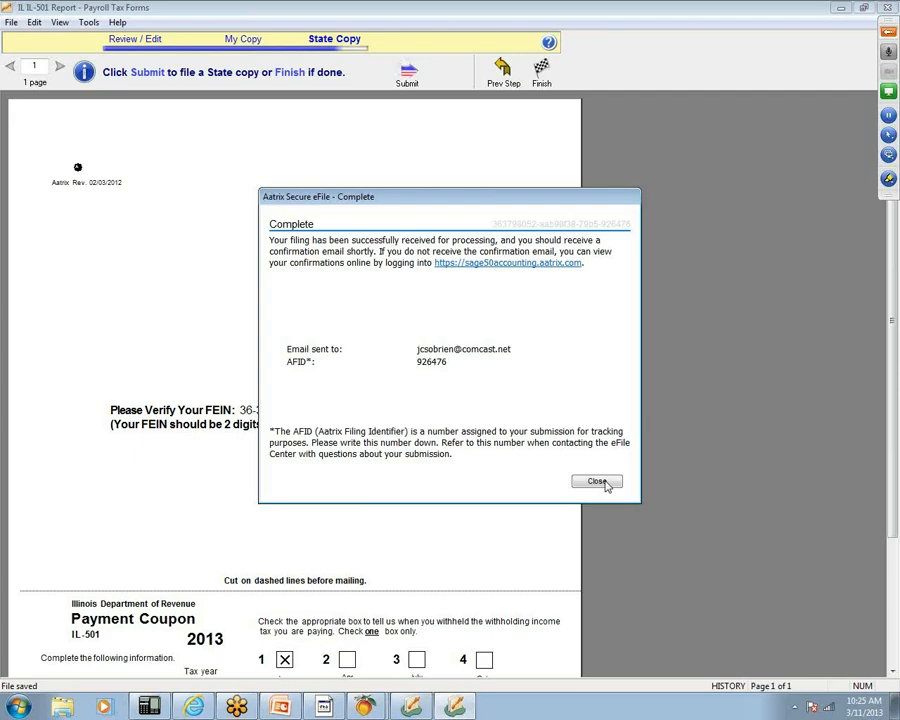
pyautogui.click(598, 482)
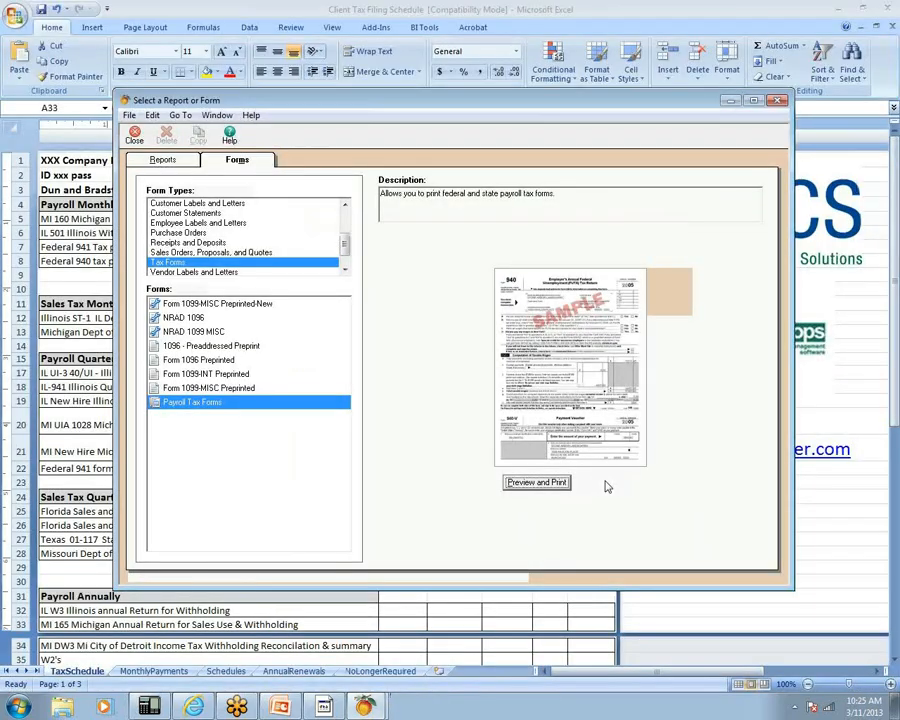
# - Start a Federal Tax Deposit (EFTPS) form with Monthly frequency for February 2013
pyautogui.click(549, 482)
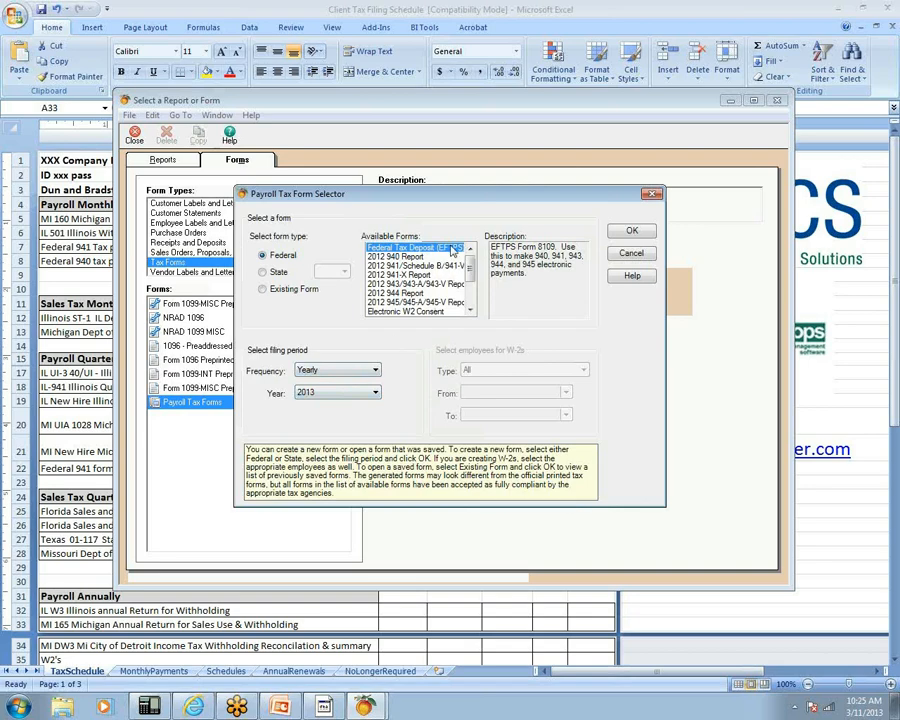
pyautogui.click(355, 371)
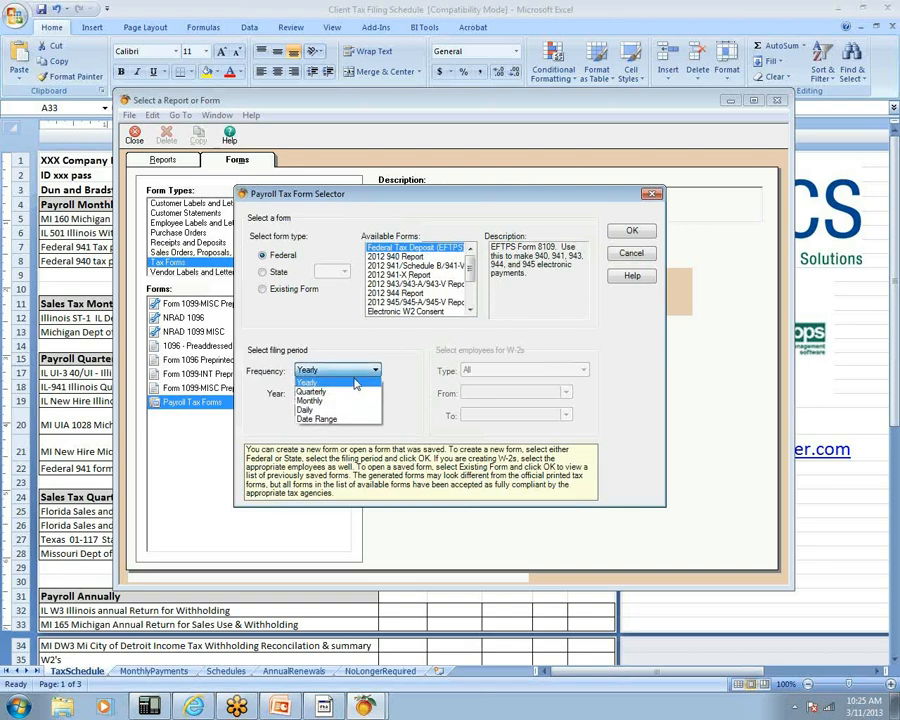
pyautogui.click(355, 400)
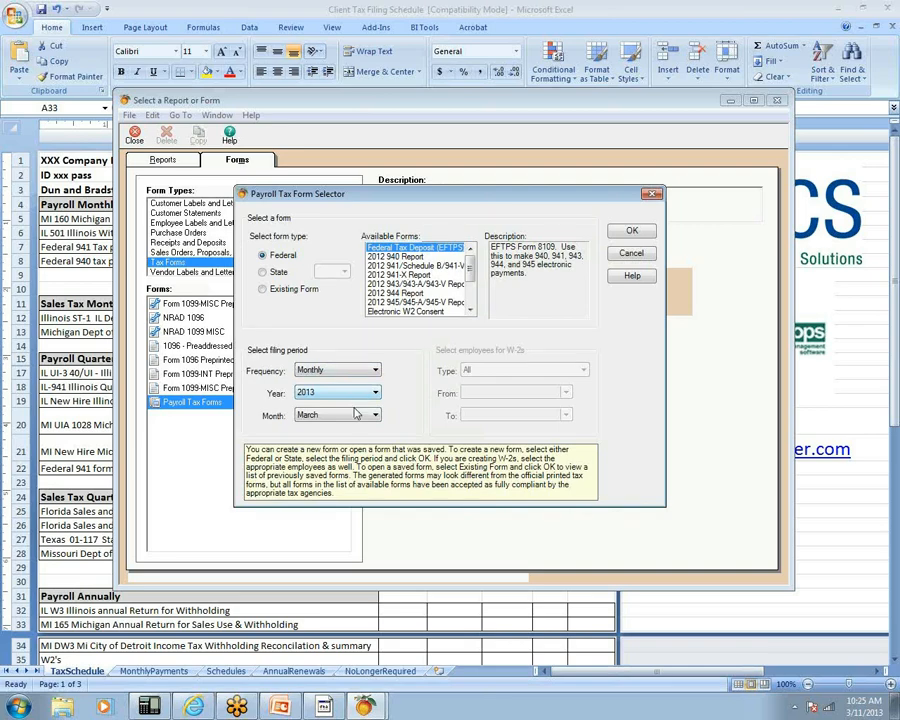
pyautogui.click(357, 414)
pyautogui.click(354, 438)
pyautogui.click(645, 233)
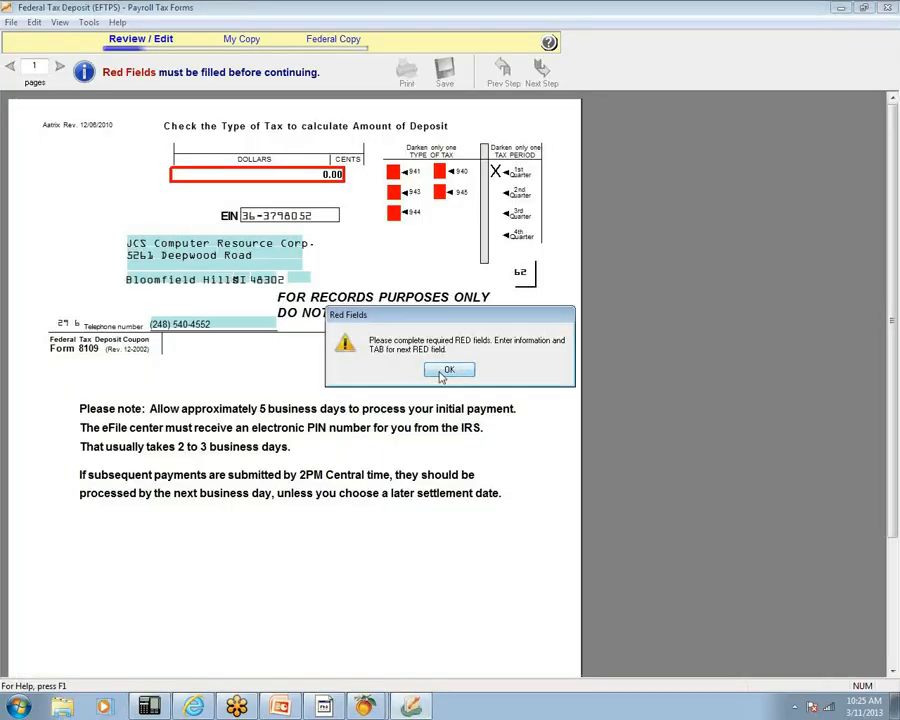
# - Mark the deposit as a 941 tax, print a copy, and agree the figures are verified
pyautogui.click(441, 372)
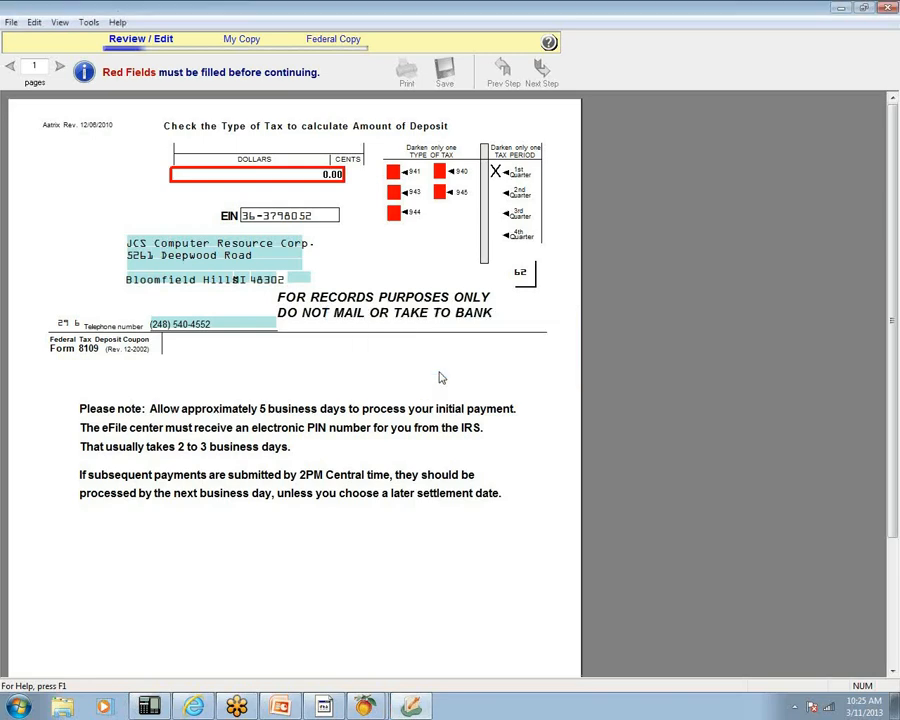
pyautogui.click(392, 173)
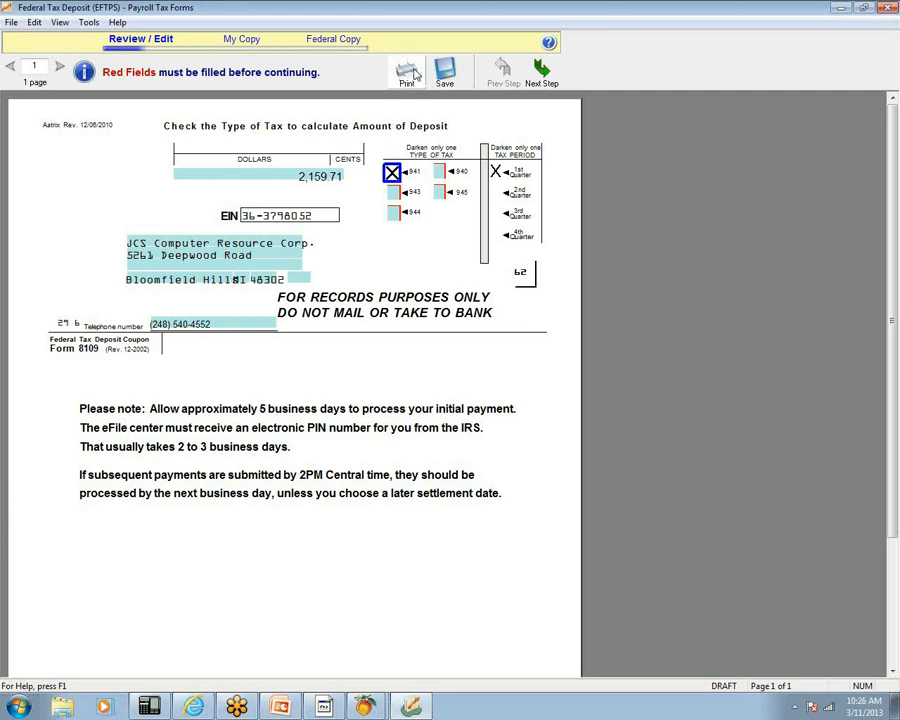
pyautogui.click(414, 74)
pyautogui.click(596, 485)
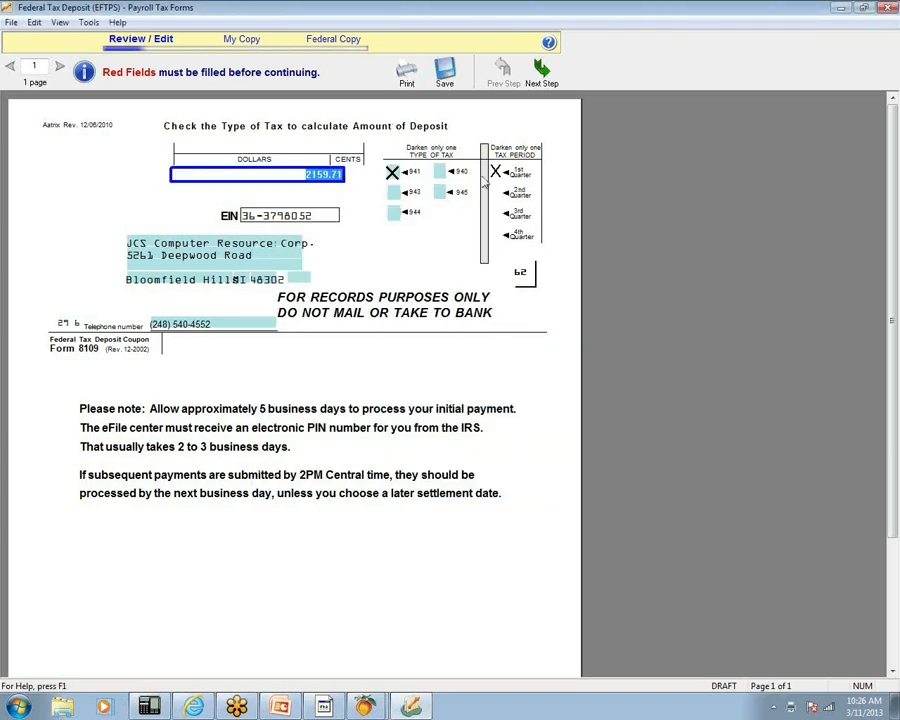
pyautogui.click(541, 72)
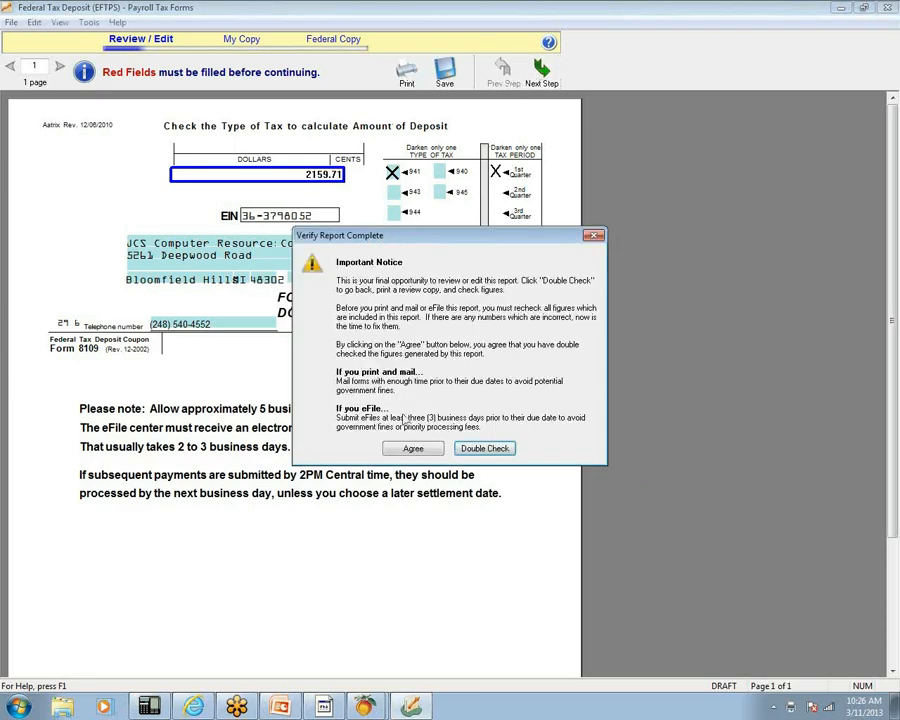
pyautogui.click(420, 449)
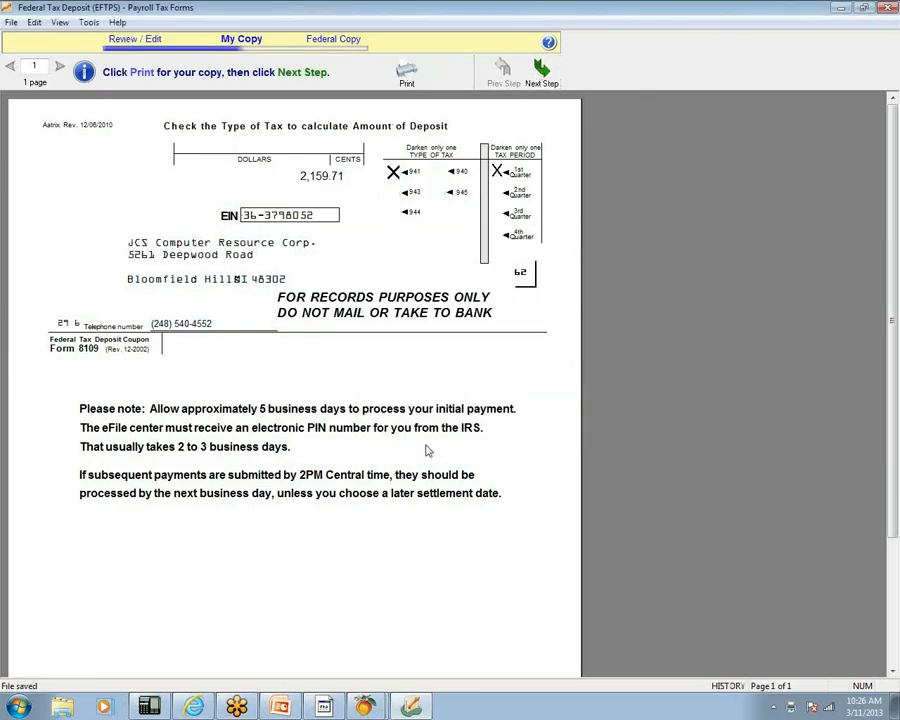
pyautogui.click(535, 82)
# - E-file the $2,159.71 941 deposit with settlement date 03/15/2013 and submit it
pyautogui.click(316, 306)
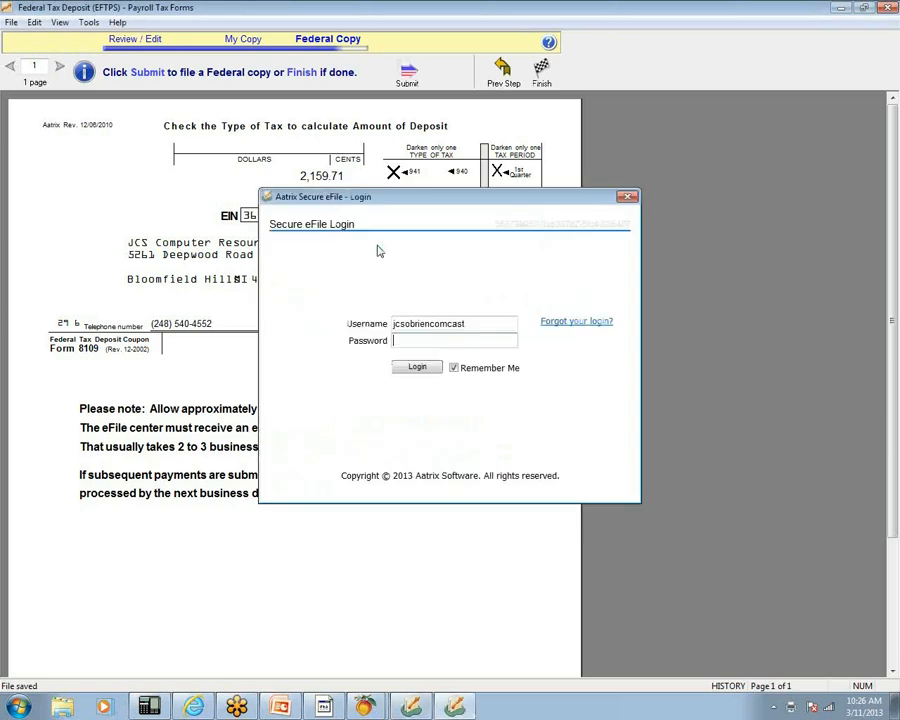
pyautogui.write('••••••••••••')
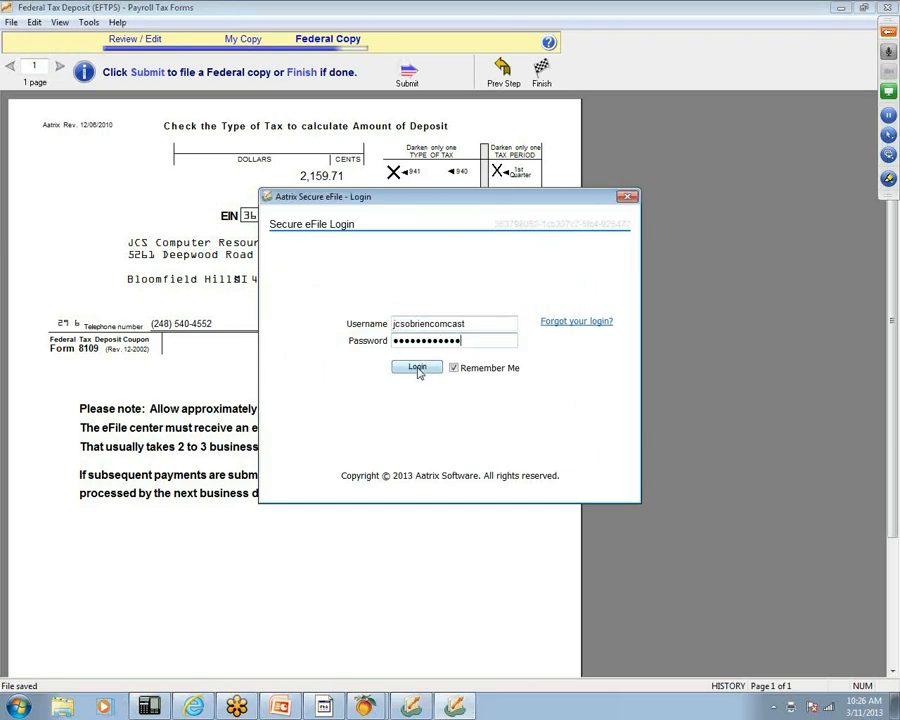
pyautogui.click(418, 366)
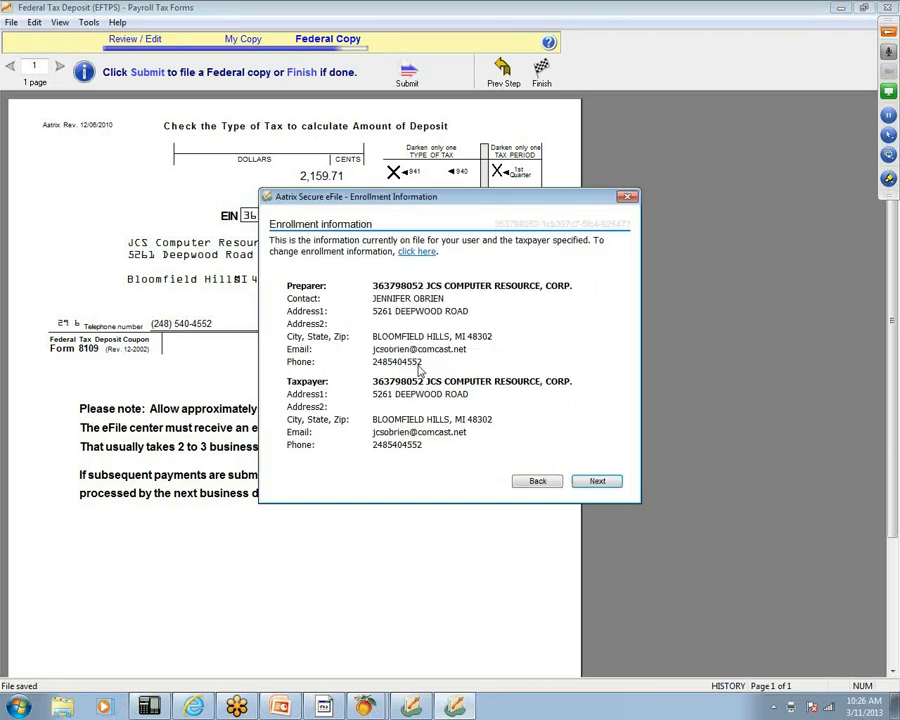
pyautogui.click(596, 481)
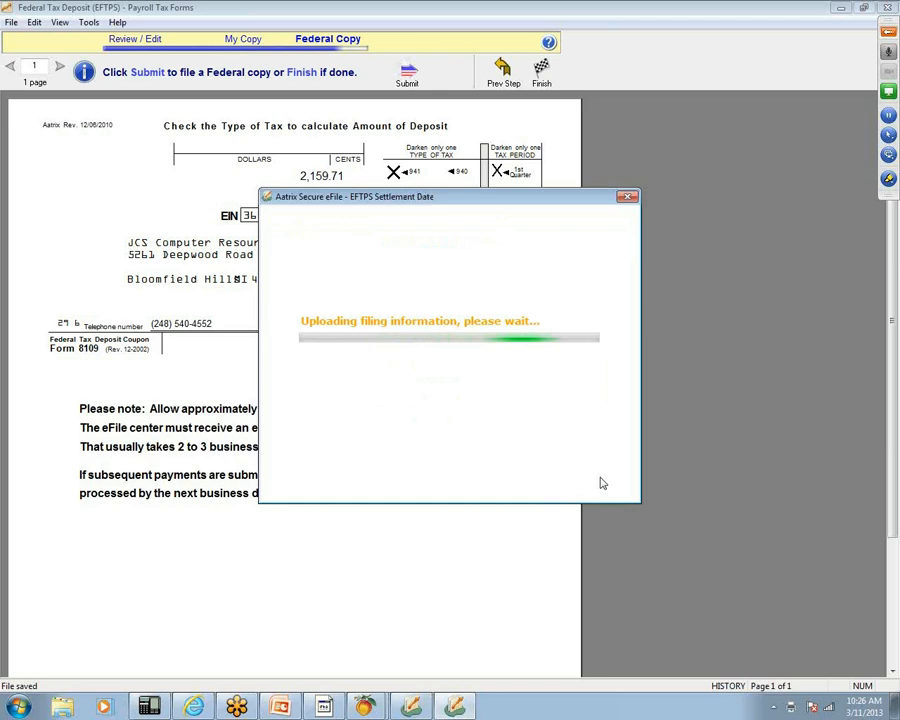
pyautogui.click(565, 355)
pyautogui.write('03/15/2013')
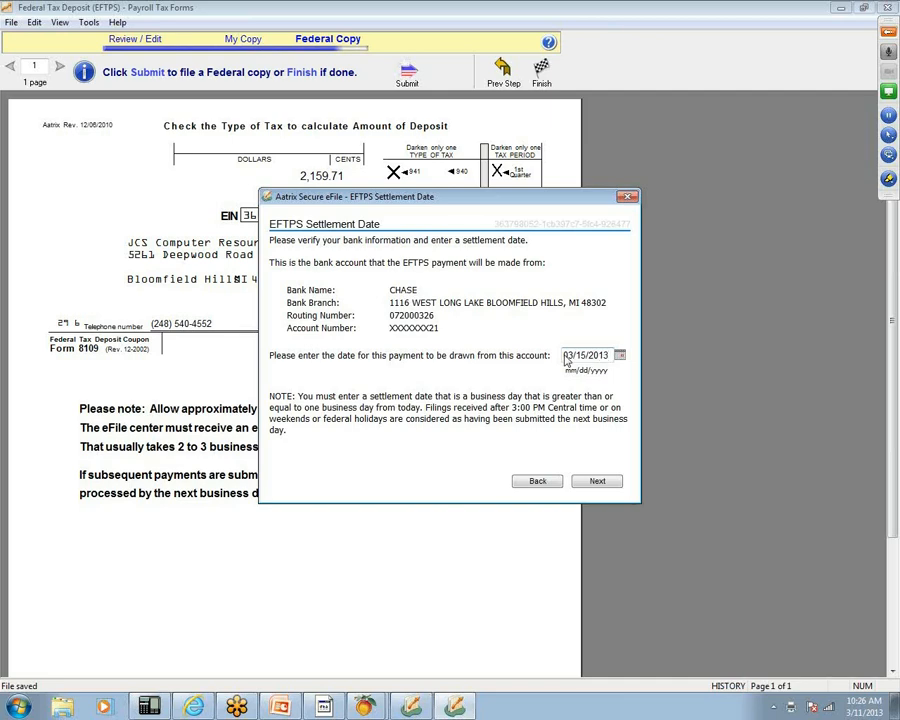
pyautogui.click(598, 483)
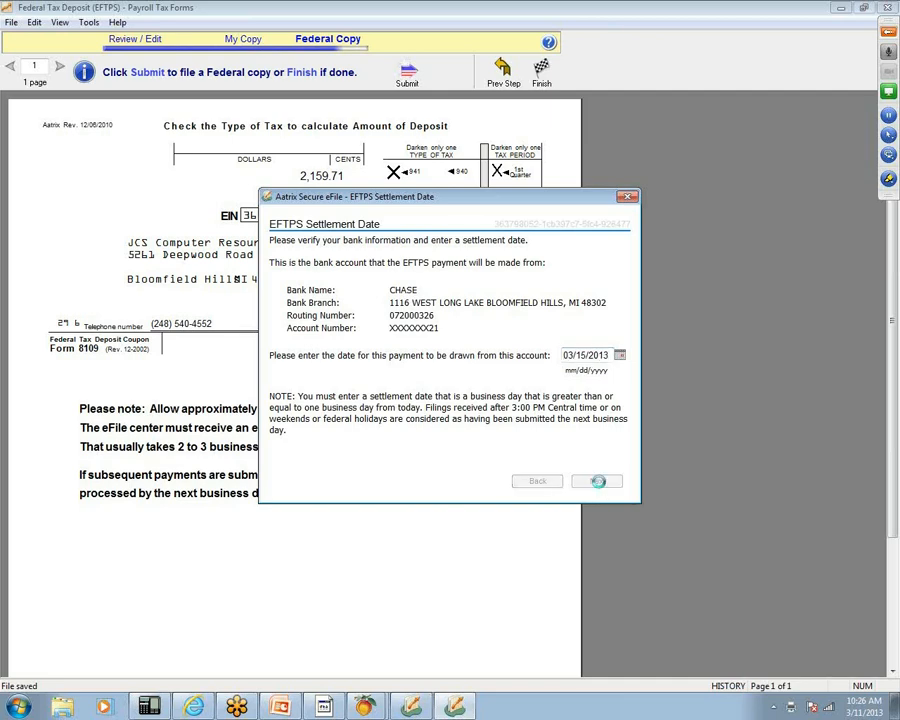
pyautogui.click(599, 484)
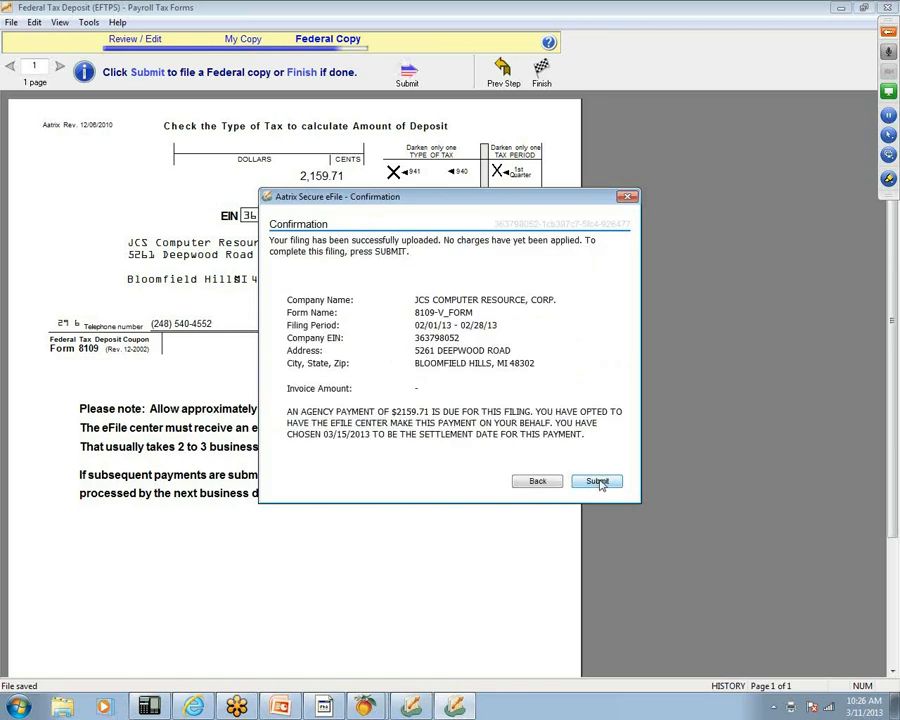
pyautogui.click(599, 483)
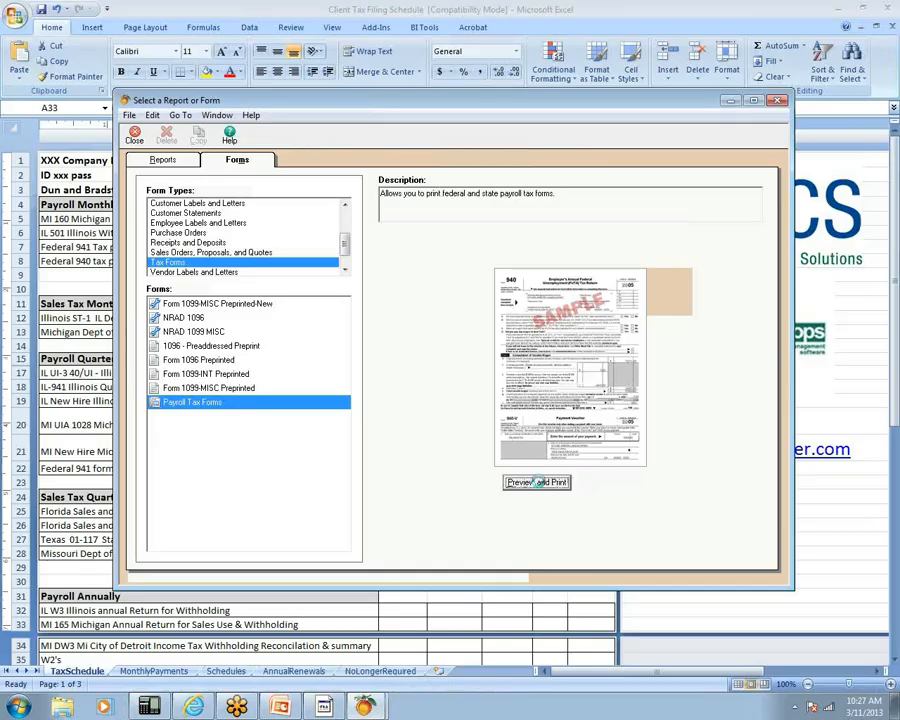
# - Open a new EFTPS deposit form with frequency Monthly, year 2013 and month February
pyautogui.click(537, 482)
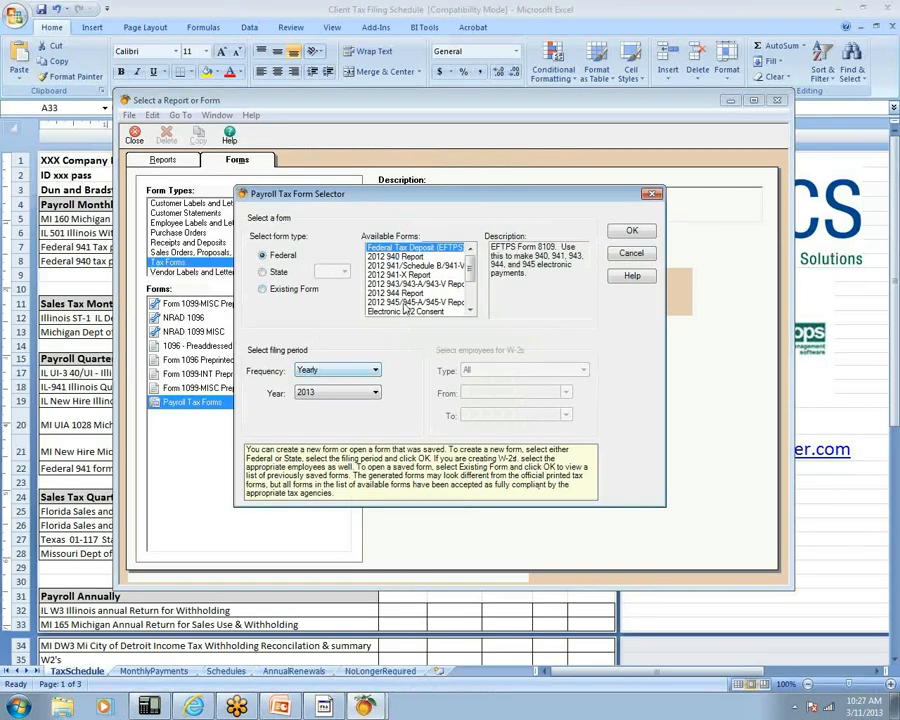
pyautogui.click(346, 376)
pyautogui.click(340, 406)
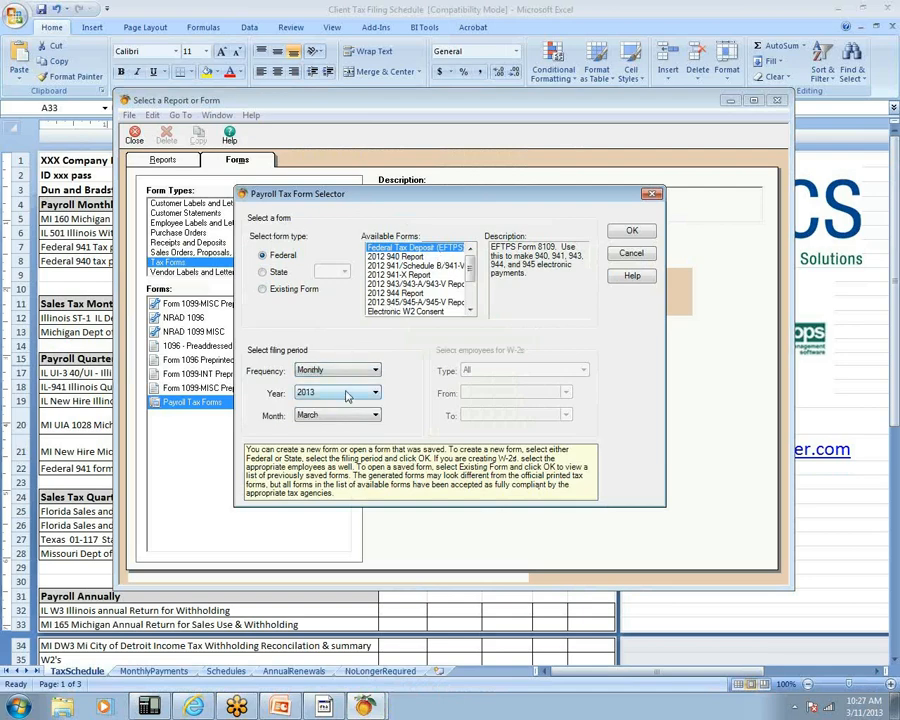
pyautogui.click(346, 393)
pyautogui.click(345, 410)
pyautogui.click(346, 420)
pyautogui.click(346, 440)
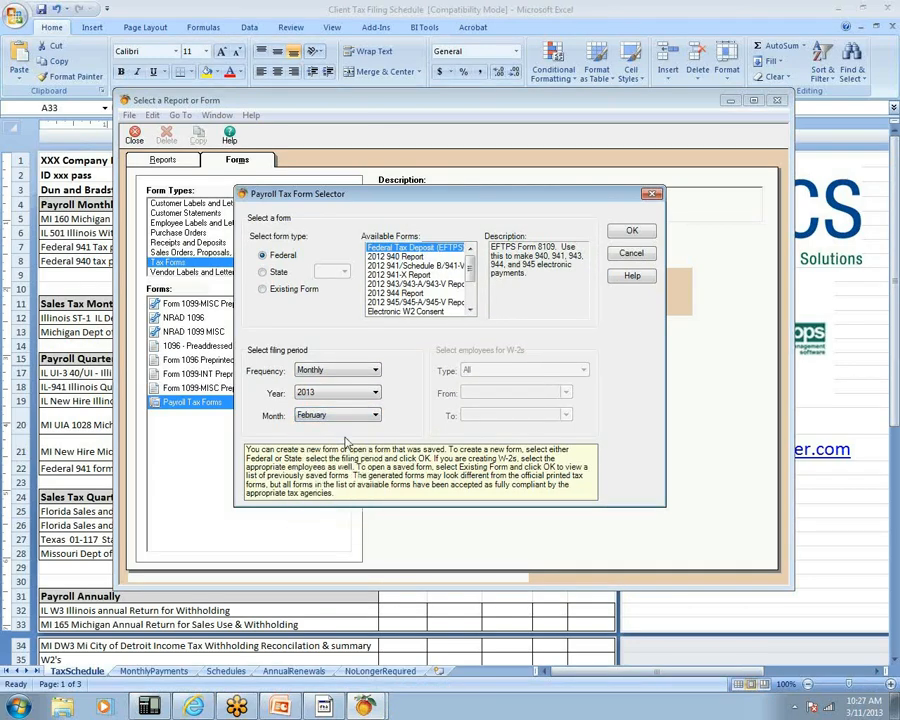
pyautogui.click(632, 232)
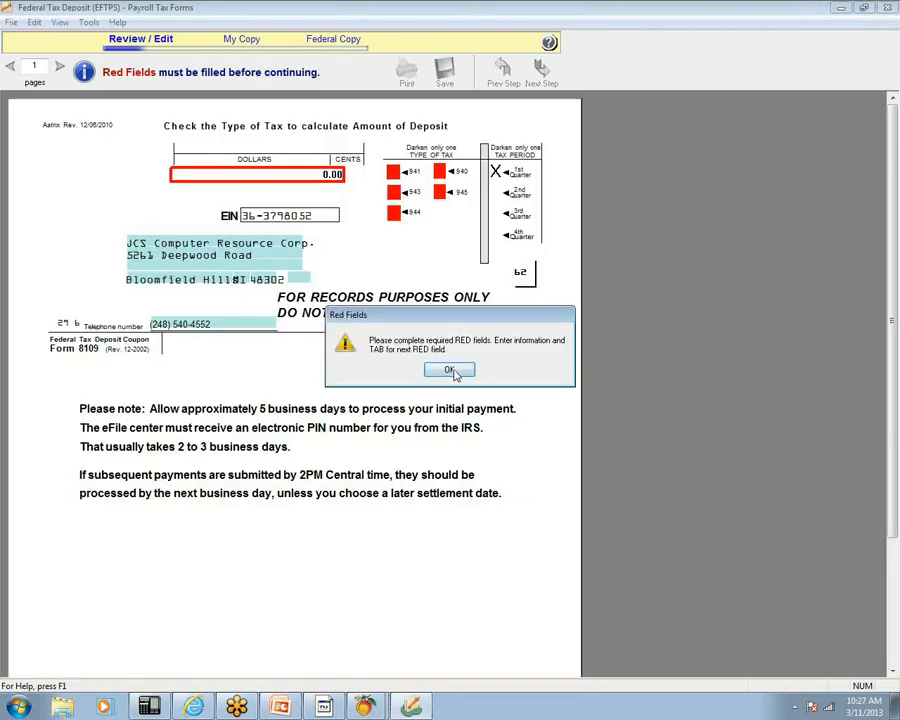
# - Mark the deposit as a 940 tax and print the employer record copy of the coupon
pyautogui.click(453, 372)
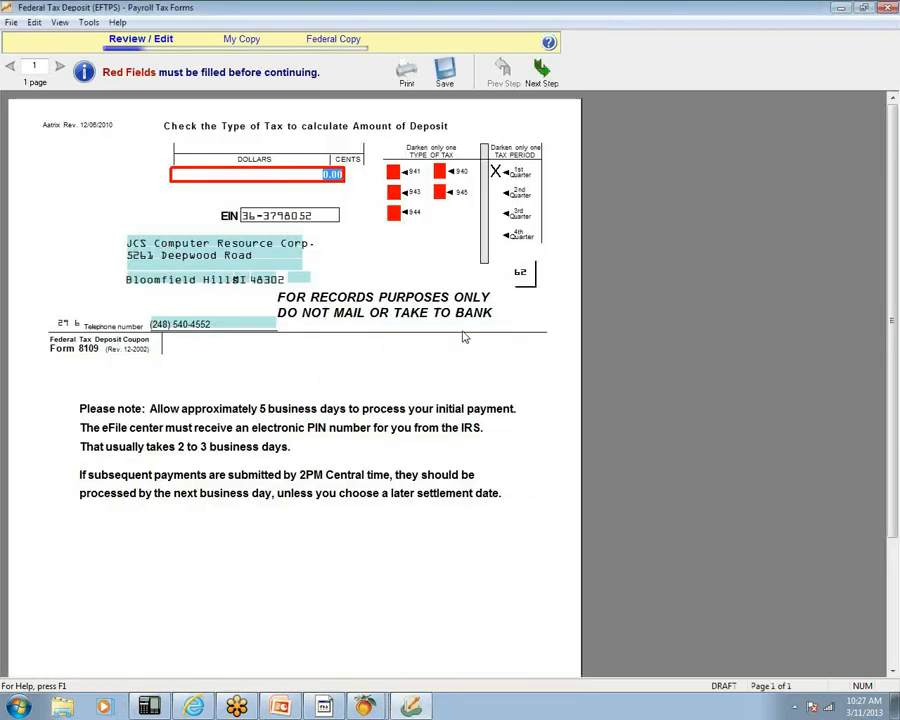
pyautogui.click(440, 172)
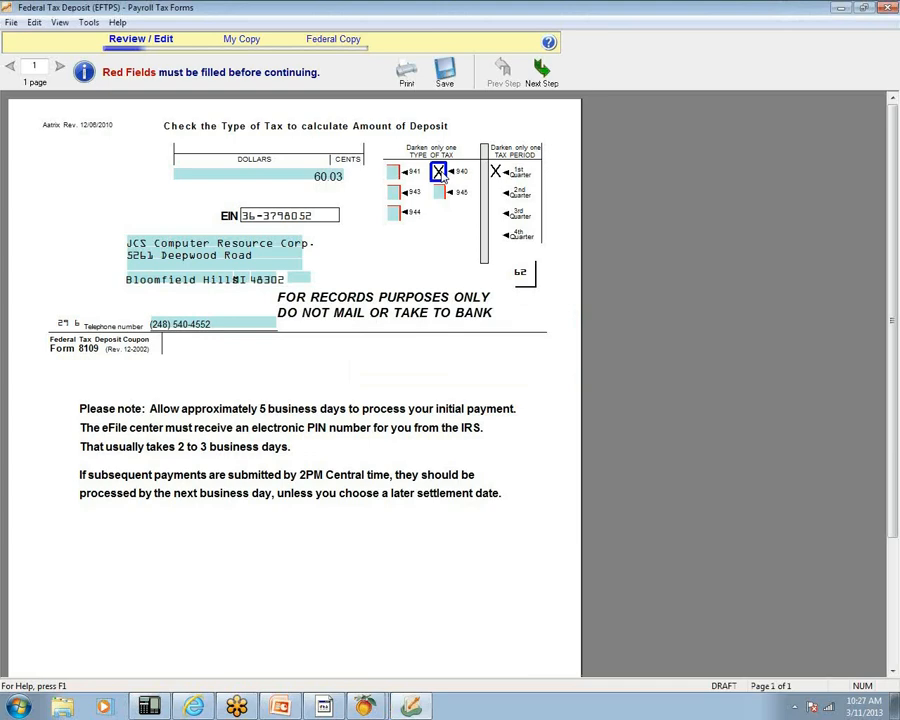
pyautogui.click(406, 70)
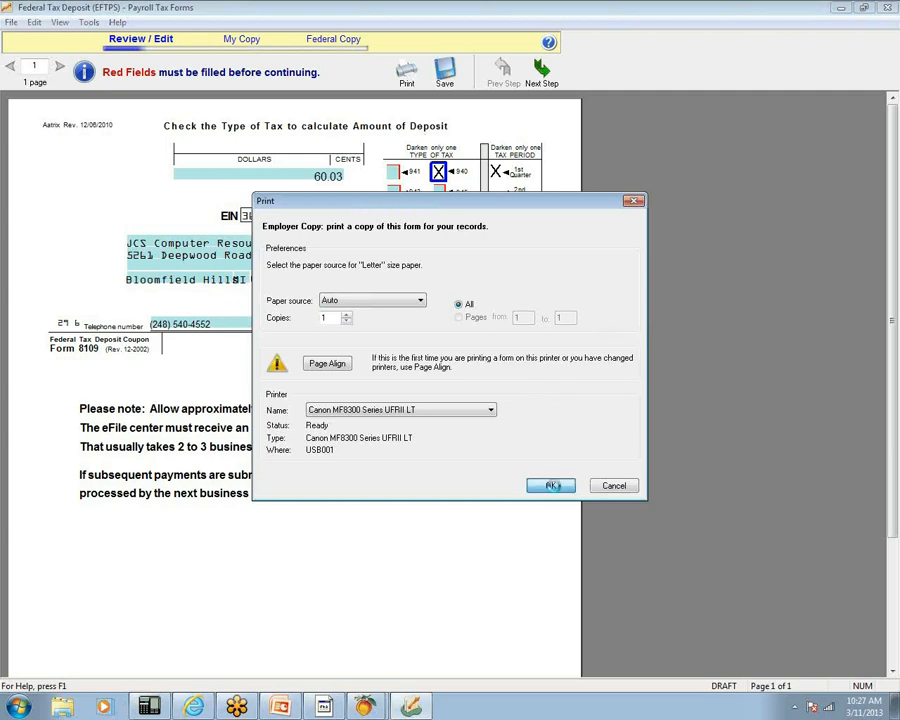
pyautogui.click(553, 485)
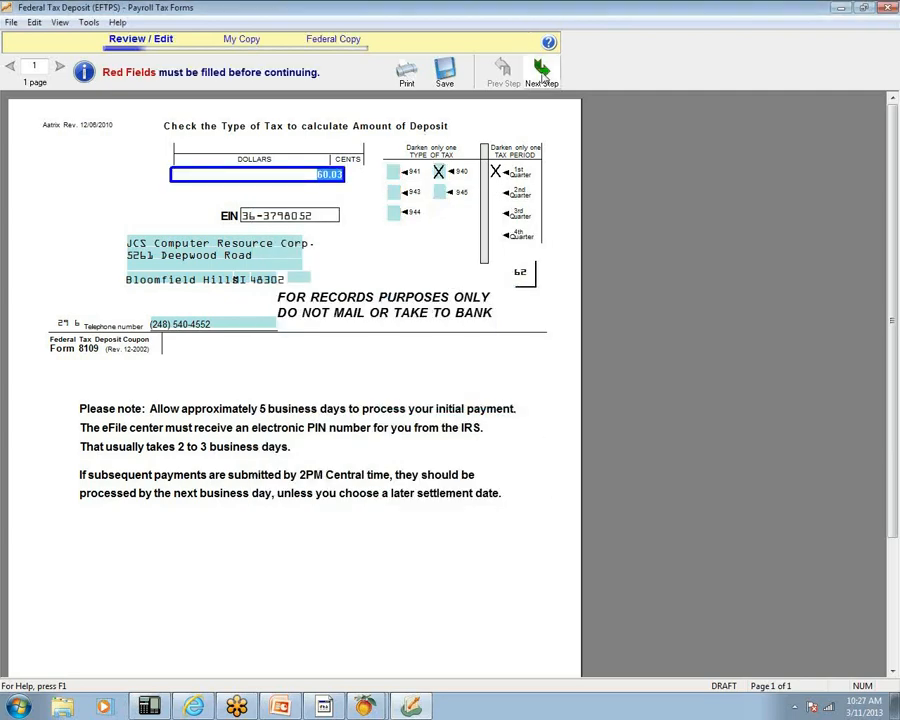
# - Agree the report figures are final and choose e-File for the federal copy
pyautogui.click(541, 72)
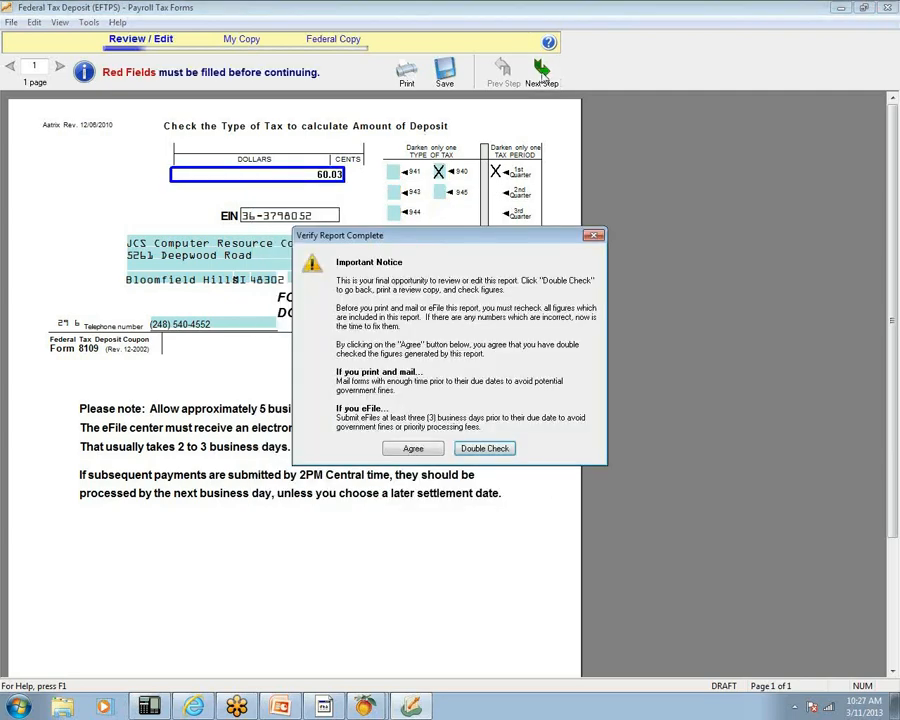
pyautogui.click(414, 448)
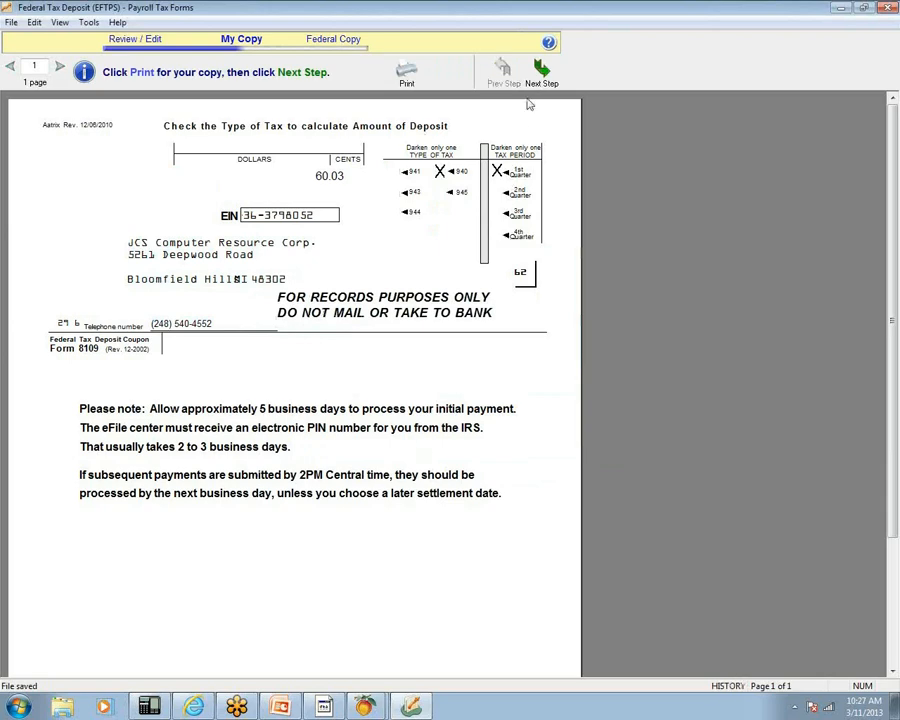
pyautogui.click(541, 72)
pyautogui.click(312, 305)
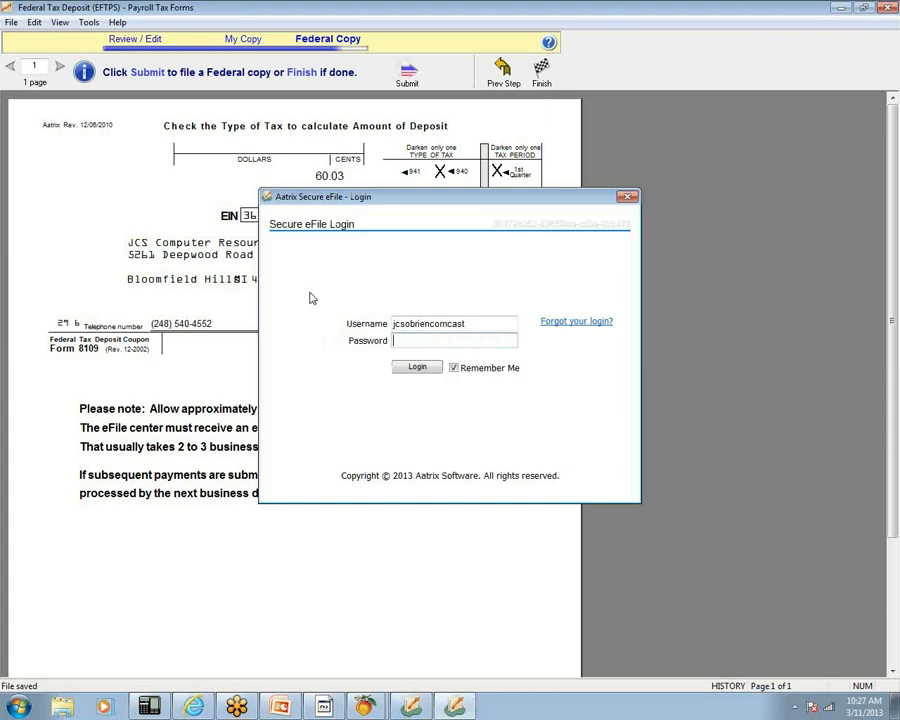
# - Log in to Aatrix Secure eFile with the account password and continue past the enrollment information
pyautogui.write('••••••••')
pyautogui.press('BackSpace')
pyautogui.press('BackSpace')
pyautogui.press('BackSpace')
pyautogui.press('BackSpace')
pyautogui.press('BackSpace')
pyautogui.press('BackSpace')
pyautogui.press('BackSpace')
pyautogui.press('BackSpace')
pyautogui.write('••••••••••')
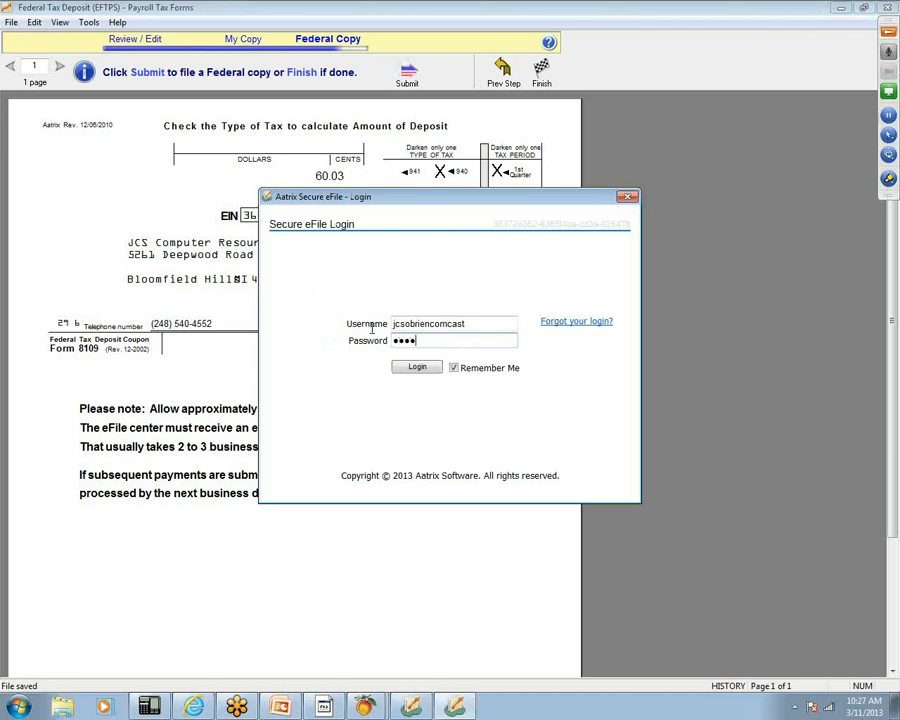
pyautogui.write('•••')
pyautogui.click(414, 368)
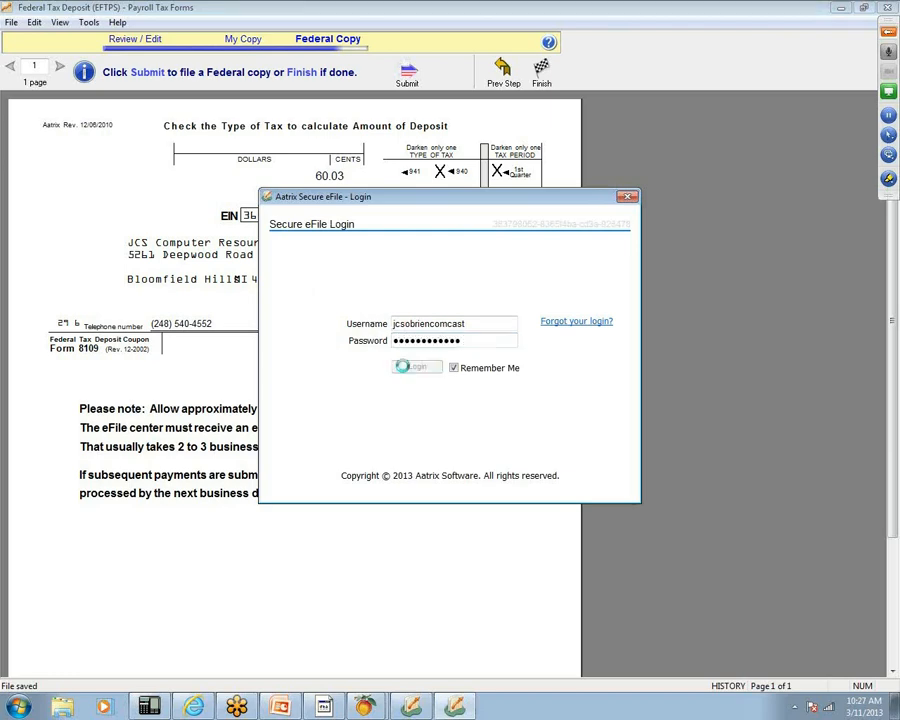
pyautogui.click(593, 537)
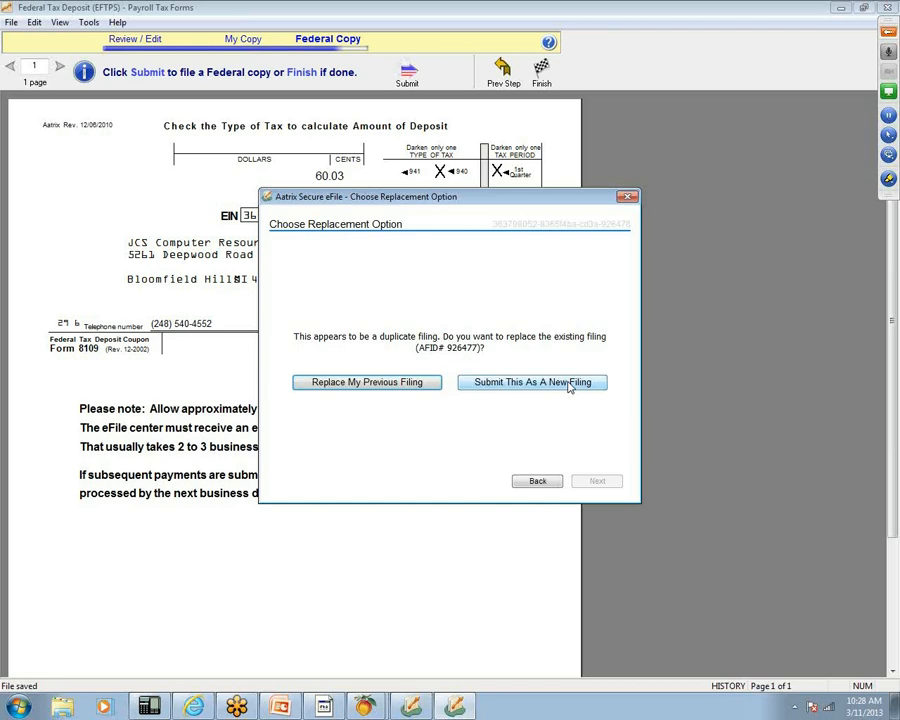
# - Submit the 940 deposit as a new filing with settlement date 03/15/2013
pyautogui.click(568, 383)
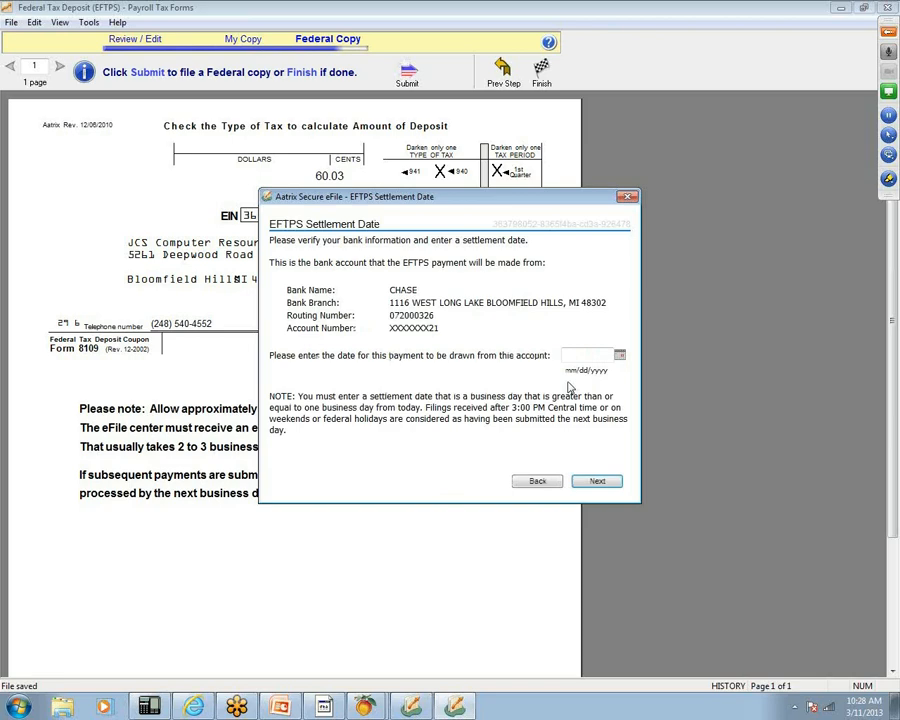
pyautogui.click(568, 356)
pyautogui.write('03/')
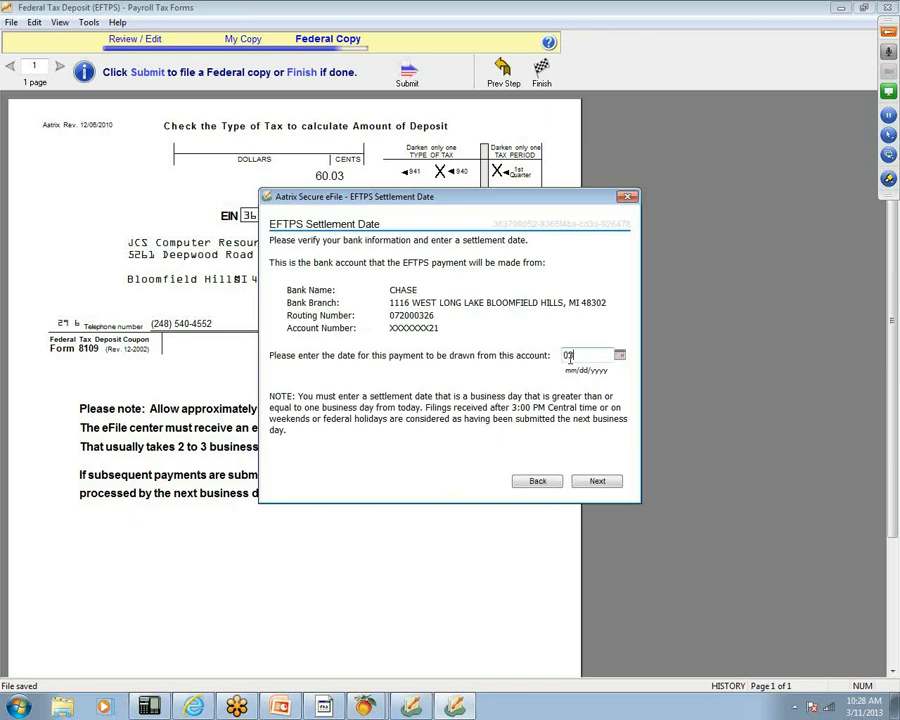
pyautogui.write('15/2013')
pyautogui.click(600, 483)
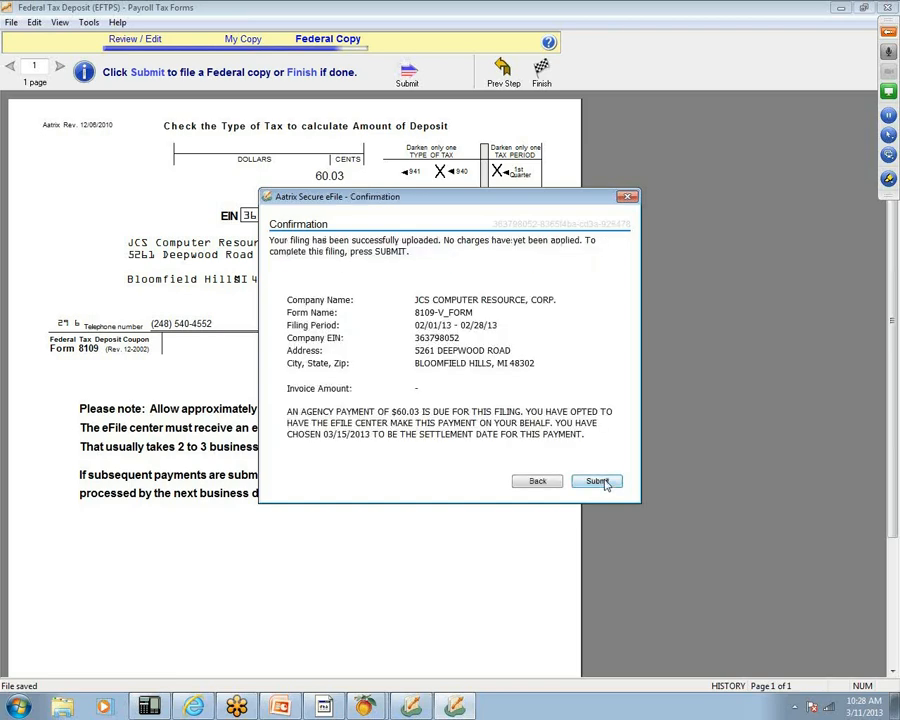
pyautogui.click(600, 482)
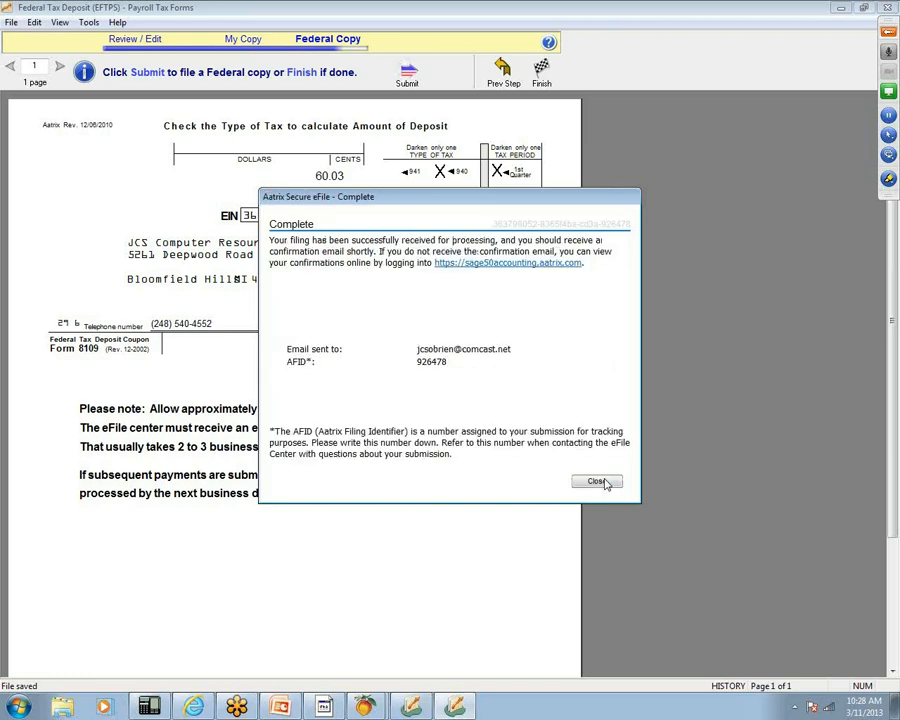
pyautogui.click(597, 482)
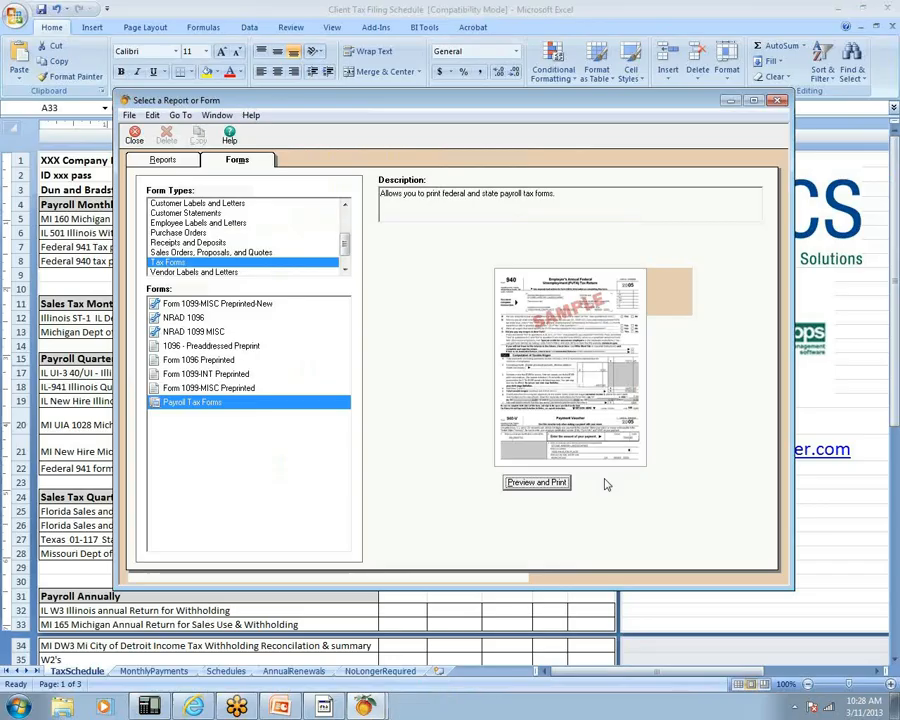
# - Close the report selection window, minimize the browser, Excel and Peachtree, and launch Internet Explorer
pyautogui.click(778, 101)
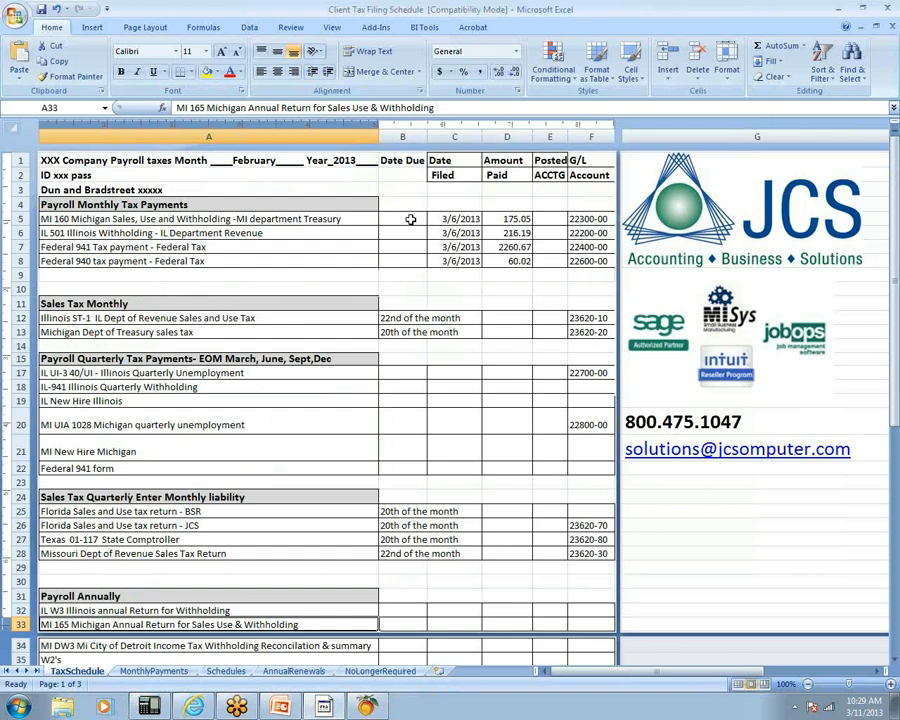
pyautogui.click(193, 708)
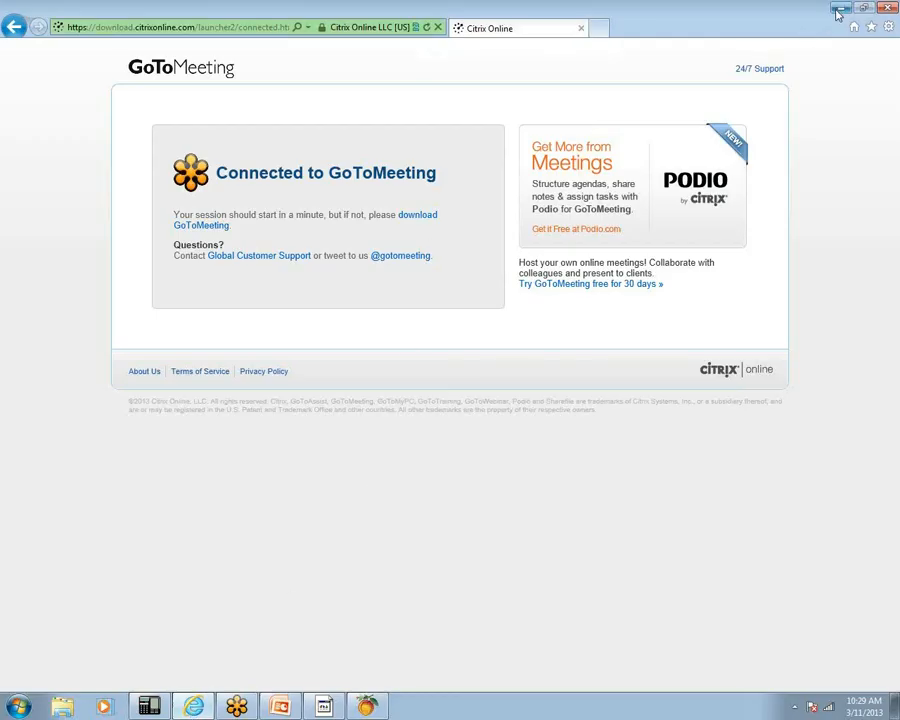
pyautogui.click(838, 9)
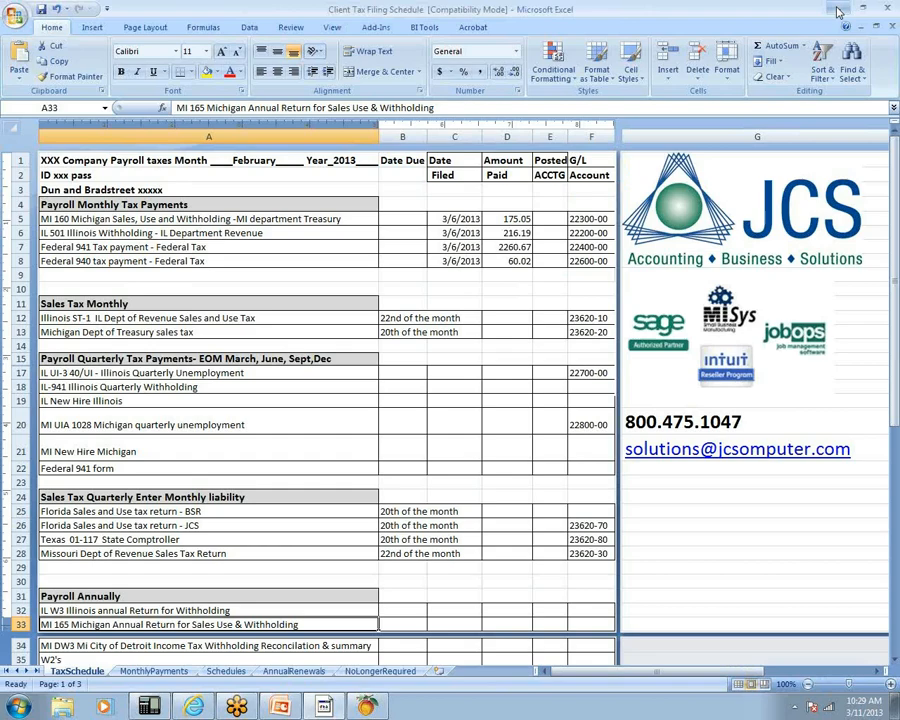
pyautogui.click(838, 9)
pyautogui.click(775, 14)
pyautogui.doubleClick(818, 508)
# - Go to comcast.net and open the email sign-in page
pyautogui.click(363, 27)
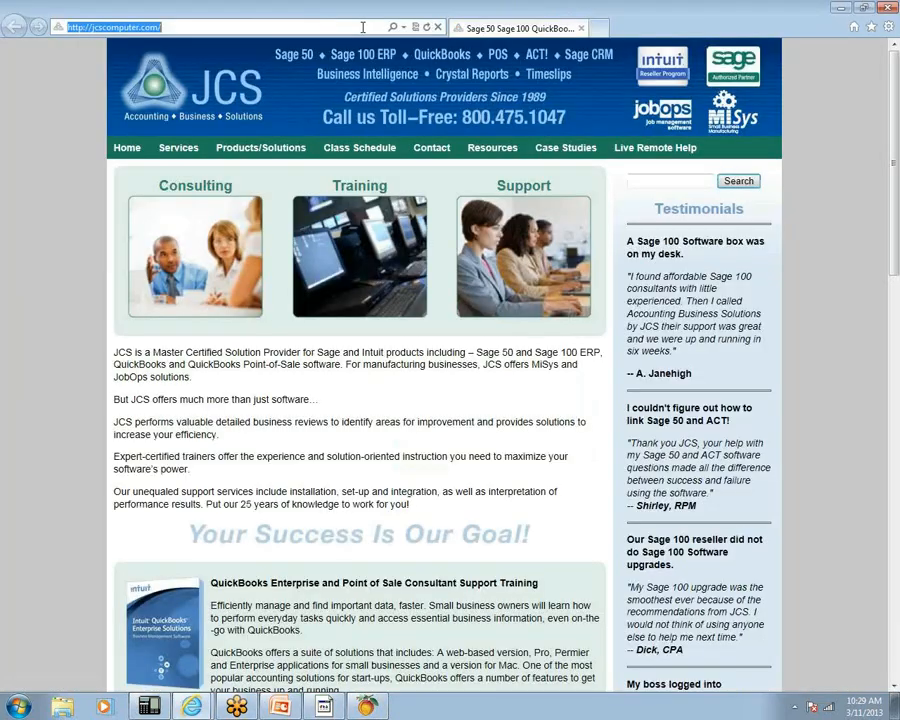
pyautogui.write('comcast.net')
pyautogui.press('Return')
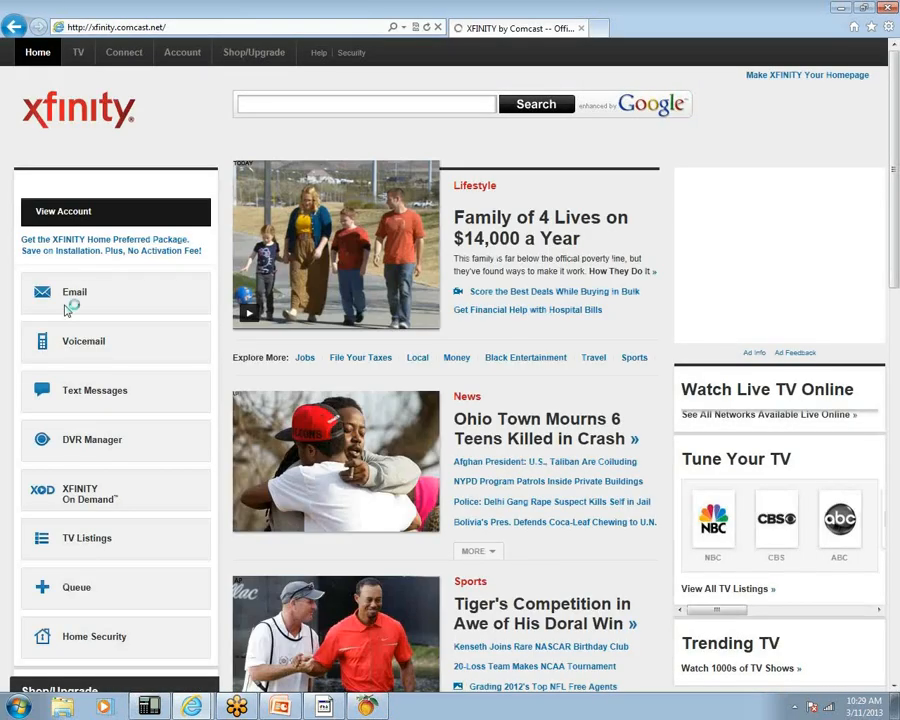
pyautogui.click(86, 418)
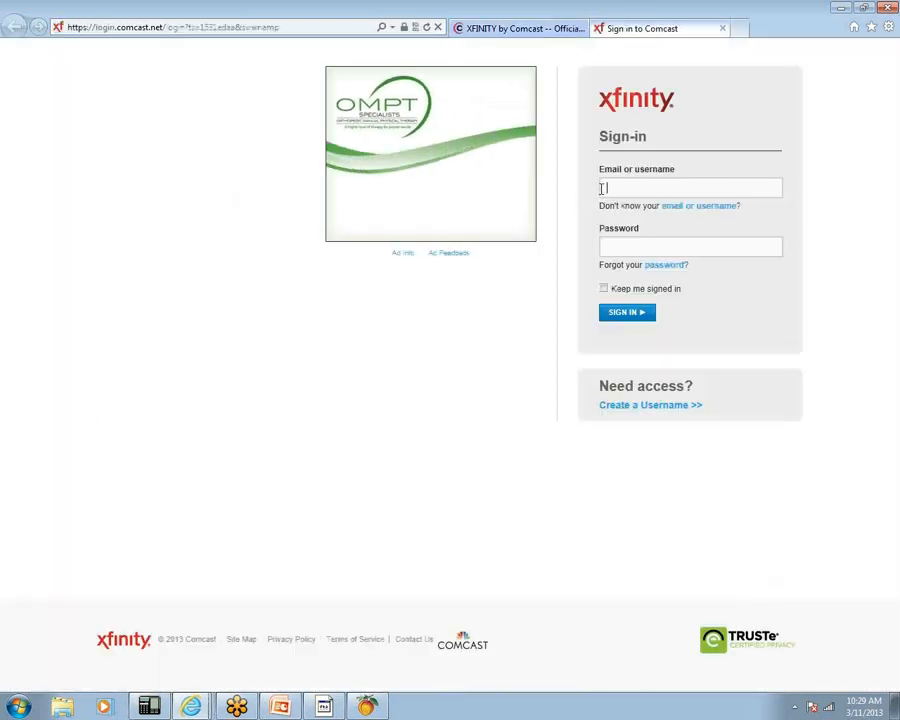
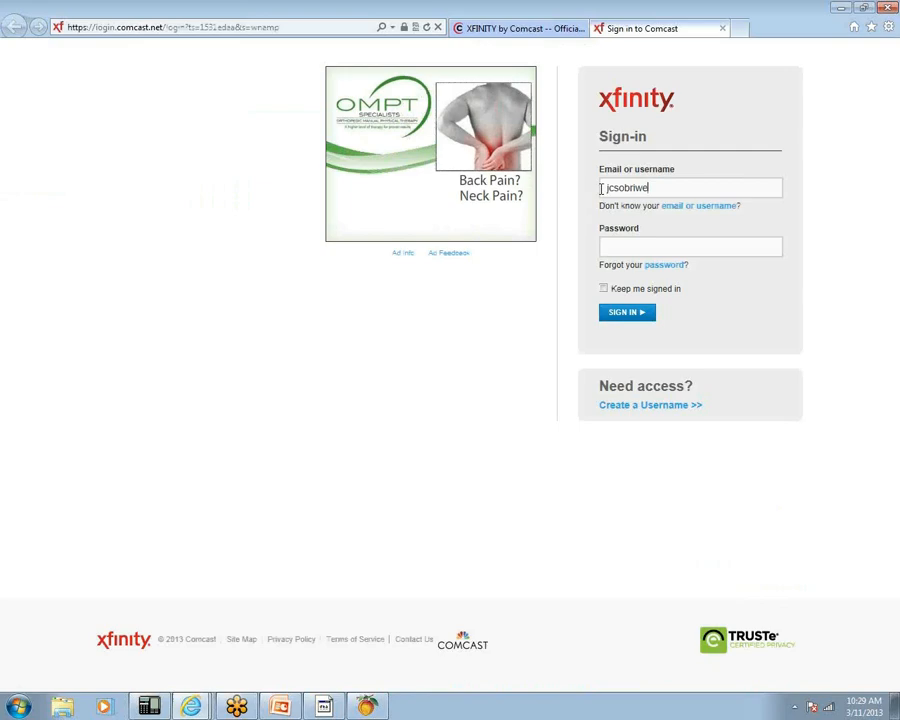
# - Sign in with the account username and password, re-entering them after the first attempt fails
pyautogui.press('Tab')
pyautogui.write('••••••••••')
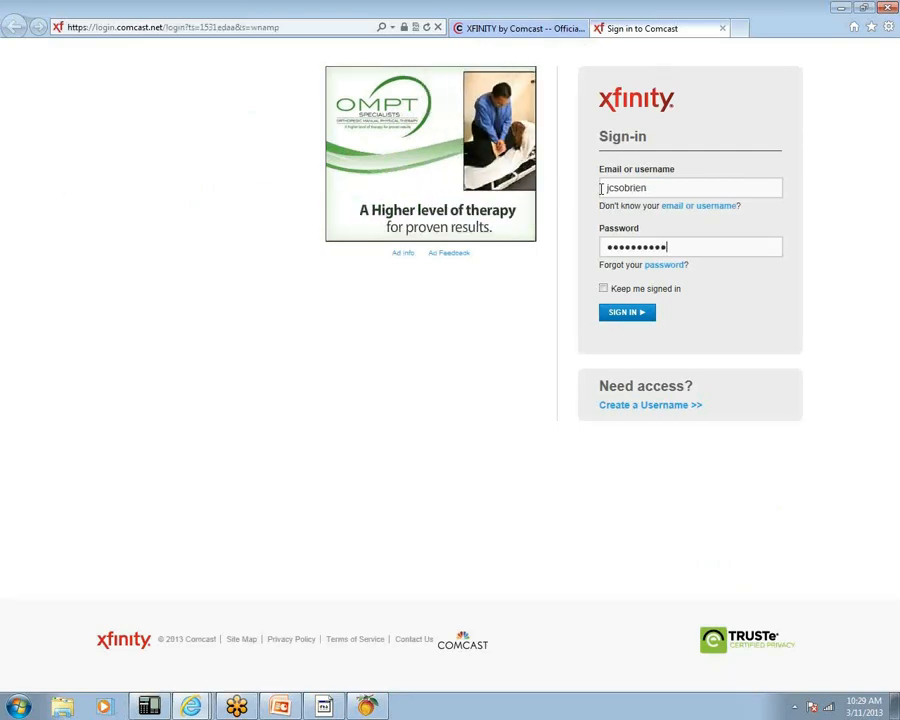
pyautogui.press('Return')
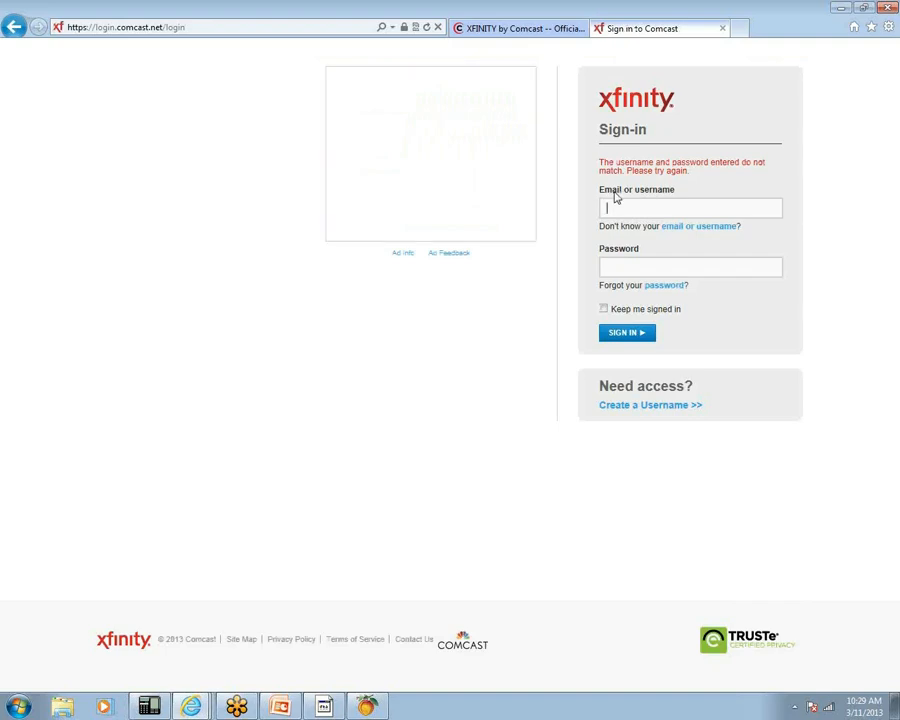
pyautogui.press('Tab')
pyautogui.write('•••••••••••')
pyautogui.click(621, 334)
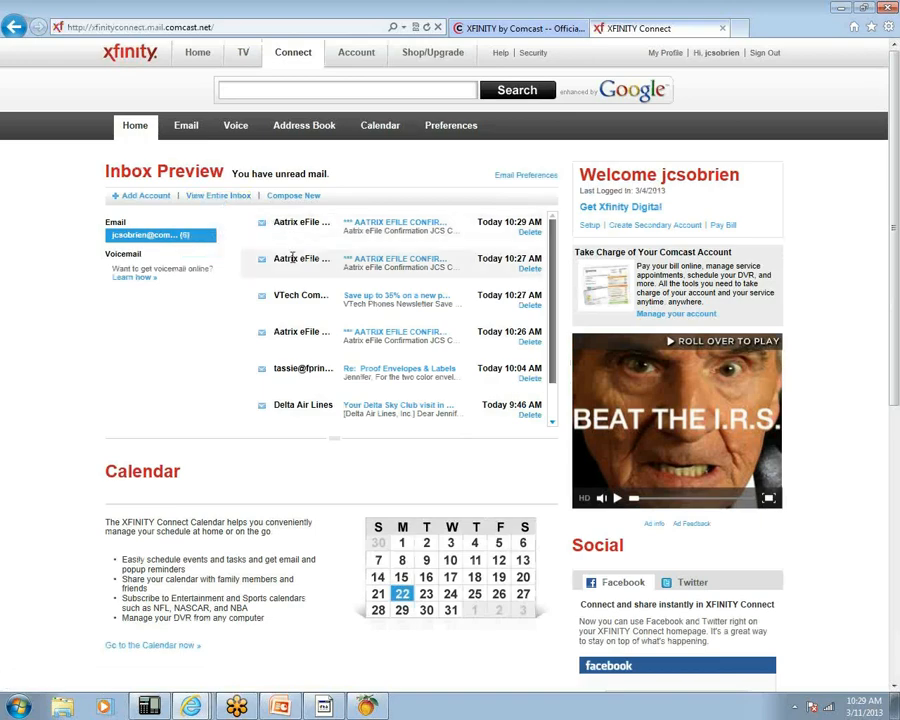
# - Open the newest Aatrix eFile Confirmation email, then switch to Peachtree and the PowerPoint review slide
pyautogui.click(380, 224)
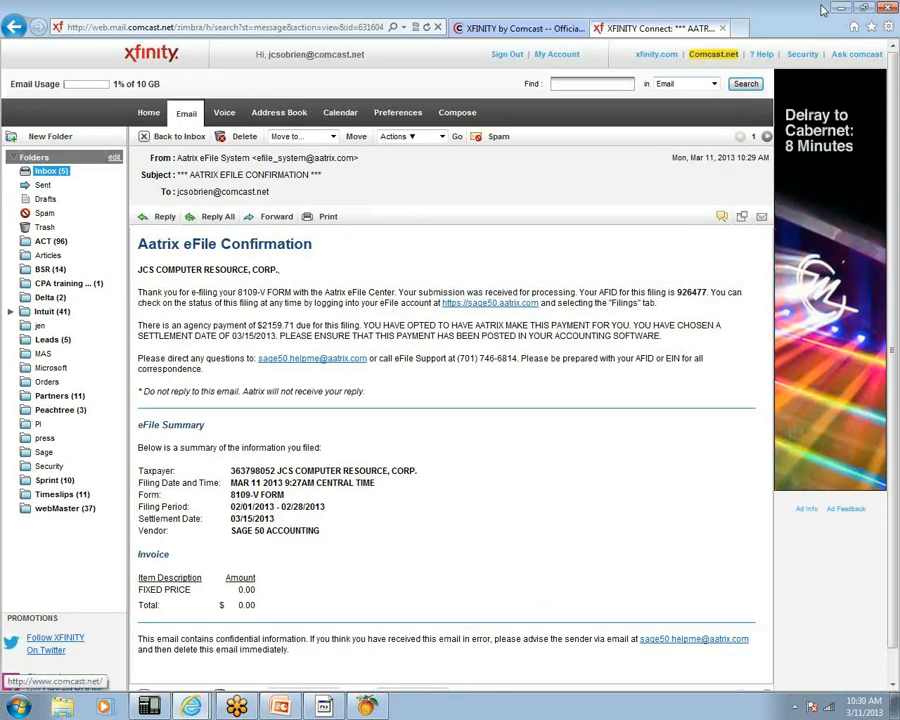
pyautogui.click(368, 708)
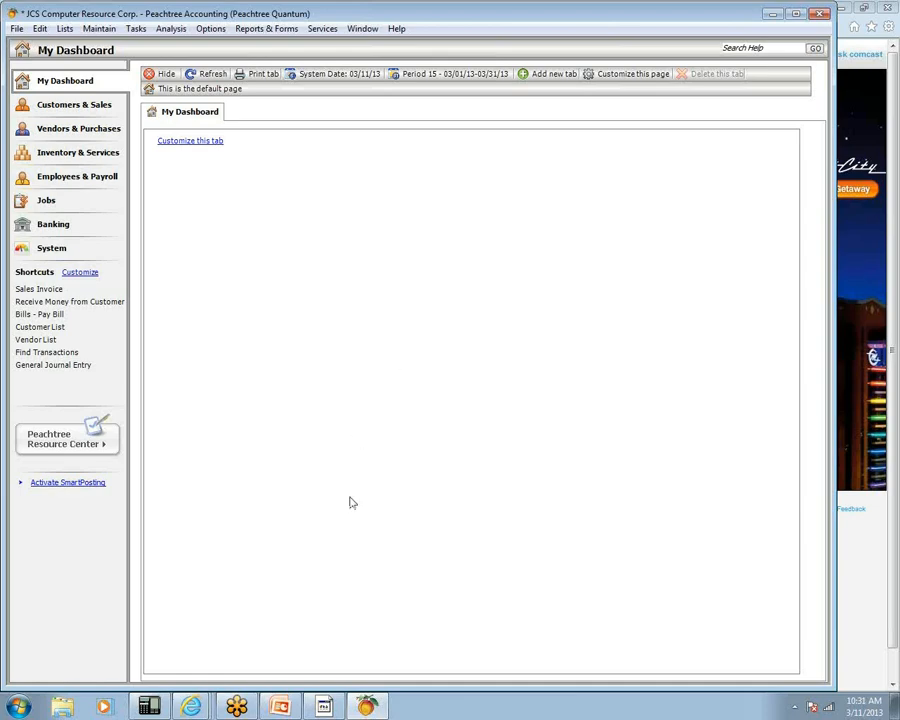
pyautogui.click(282, 707)
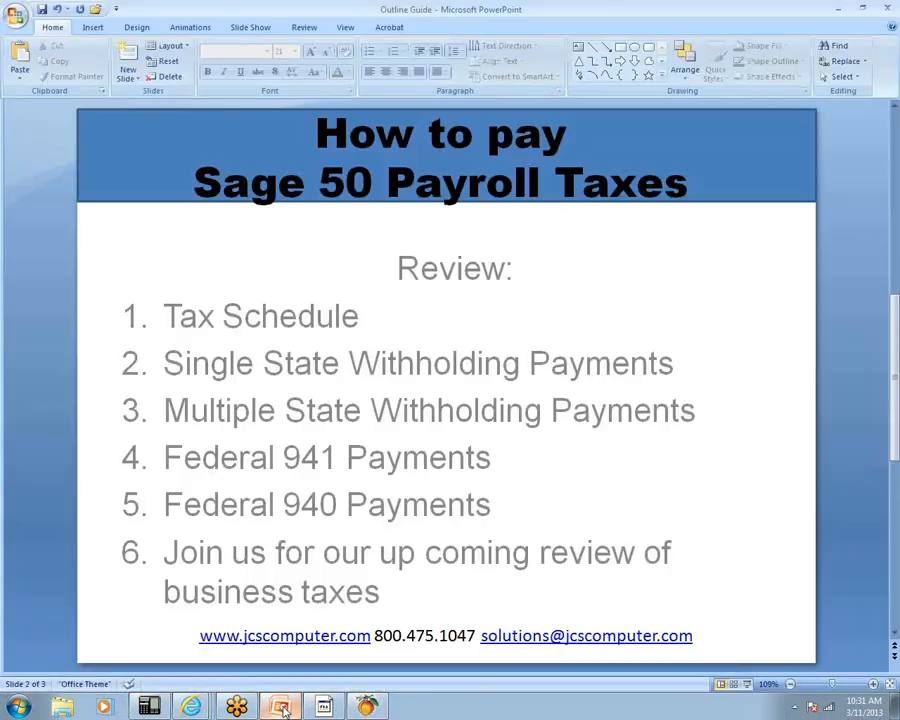